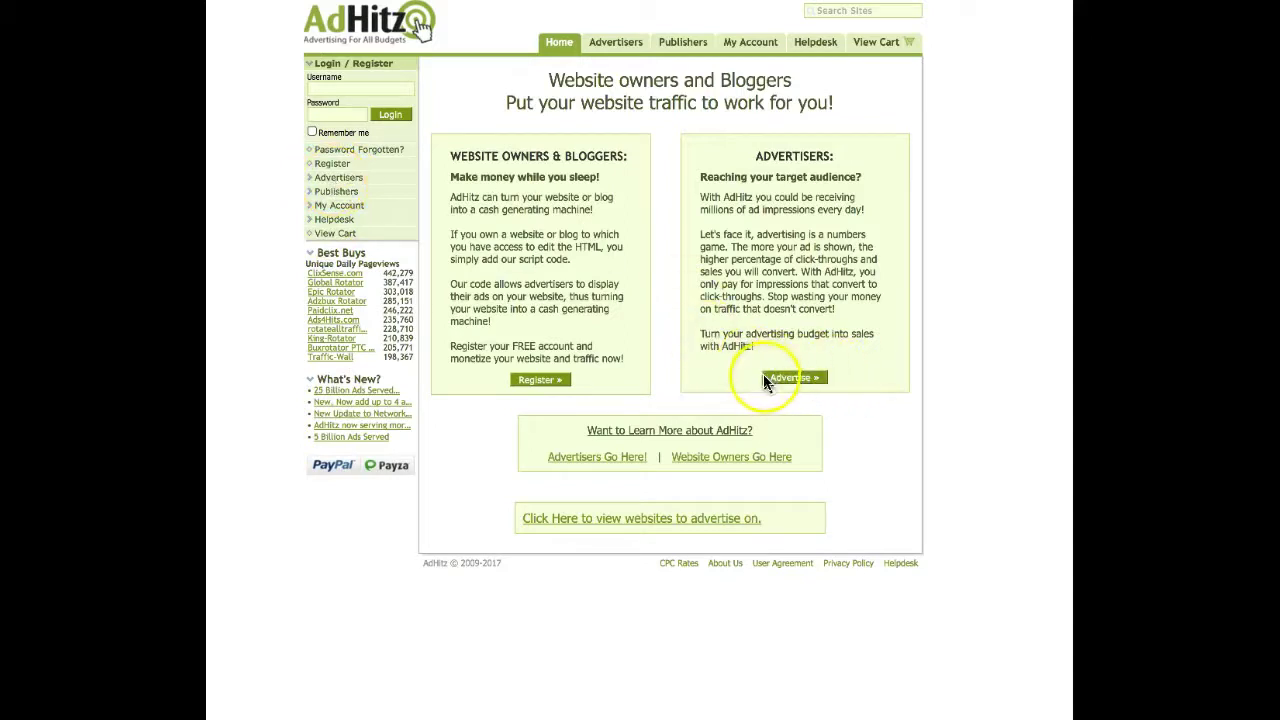
Open the account registration form and look through the payment methods available to publishers.
{"action": "left_click", "coordinate": [791, 388]}
{"action": "left_click", "coordinate": [532, 382]}
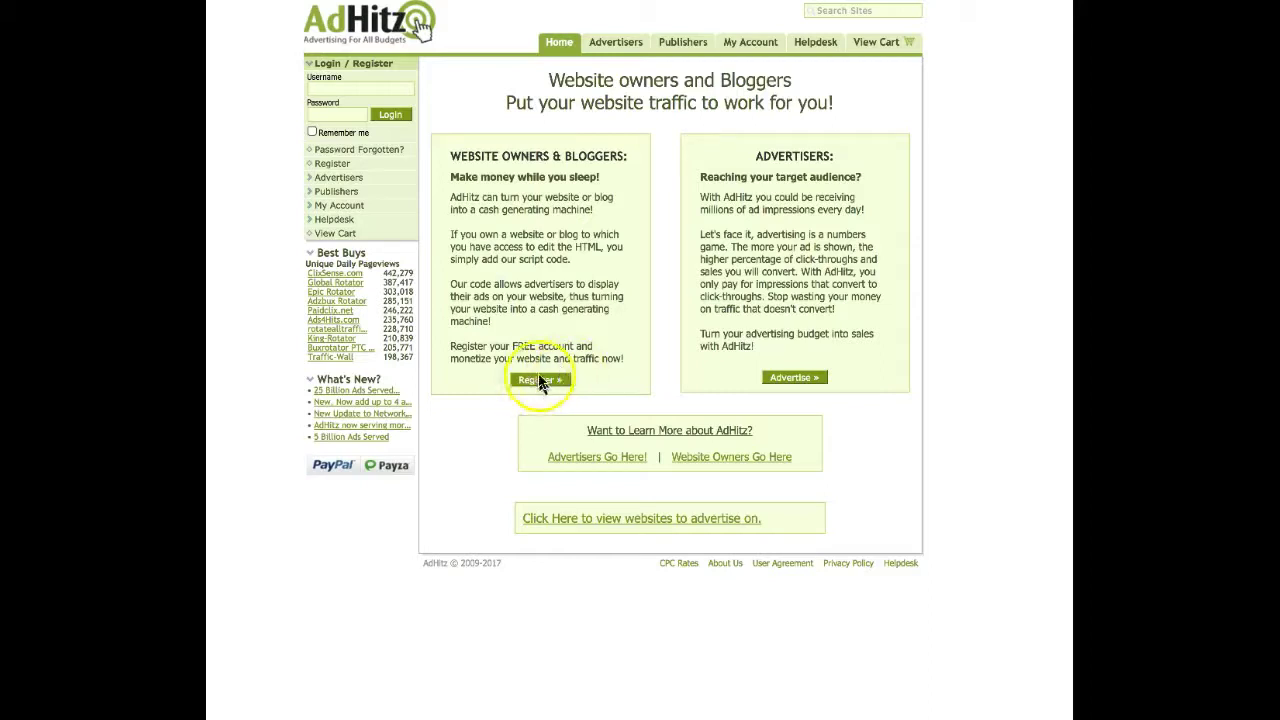
{"action": "left_click", "coordinate": [326, 165]}
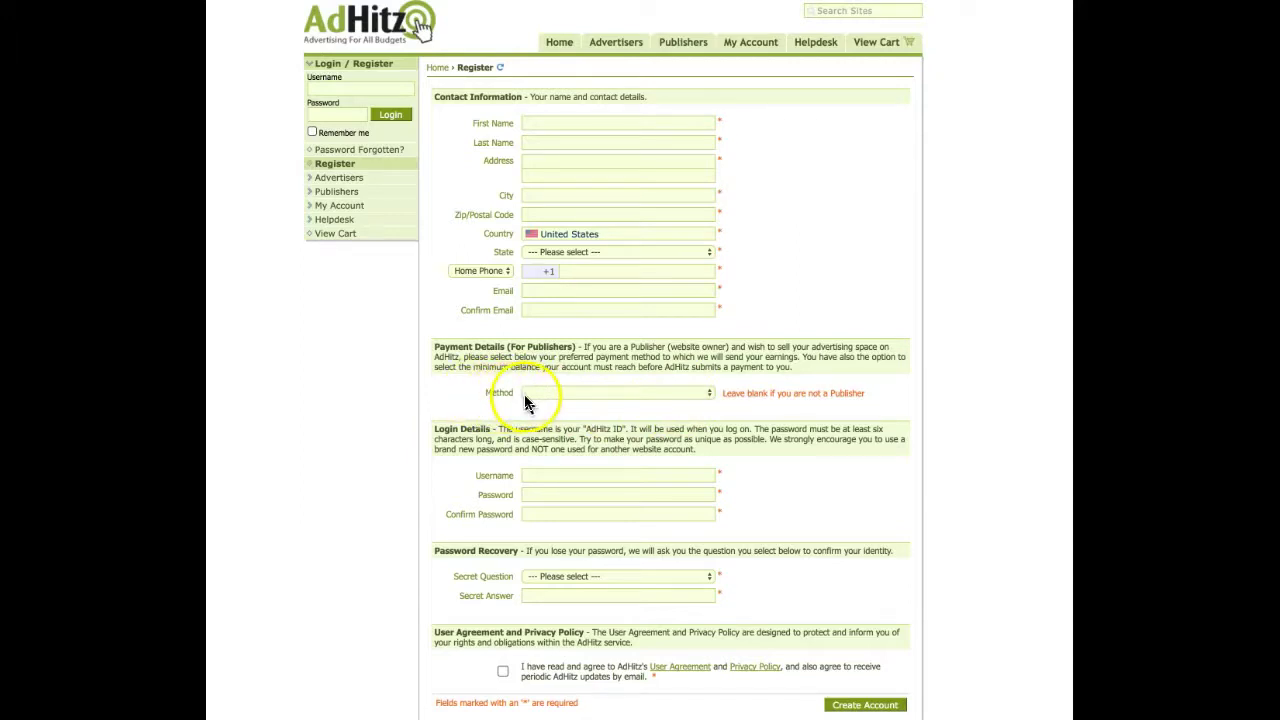
{"action": "left_click", "coordinate": [708, 392]}
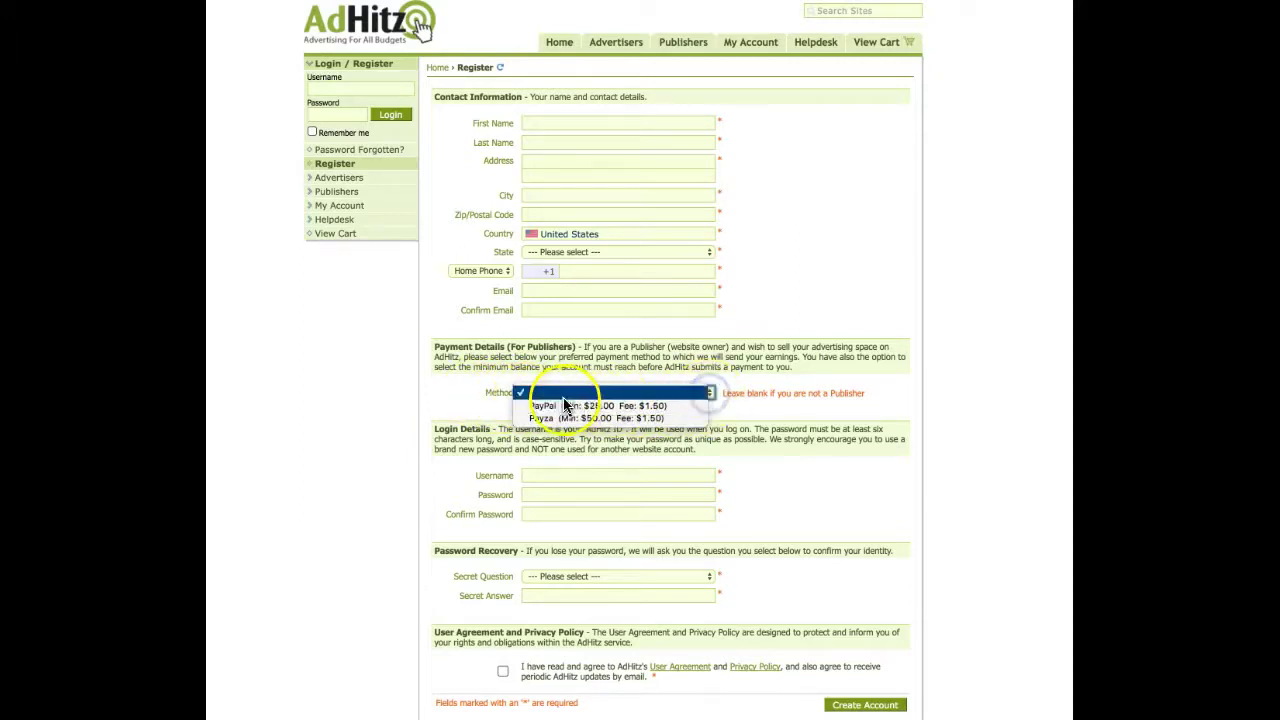
{"action": "left_click", "coordinate": [712, 405]}
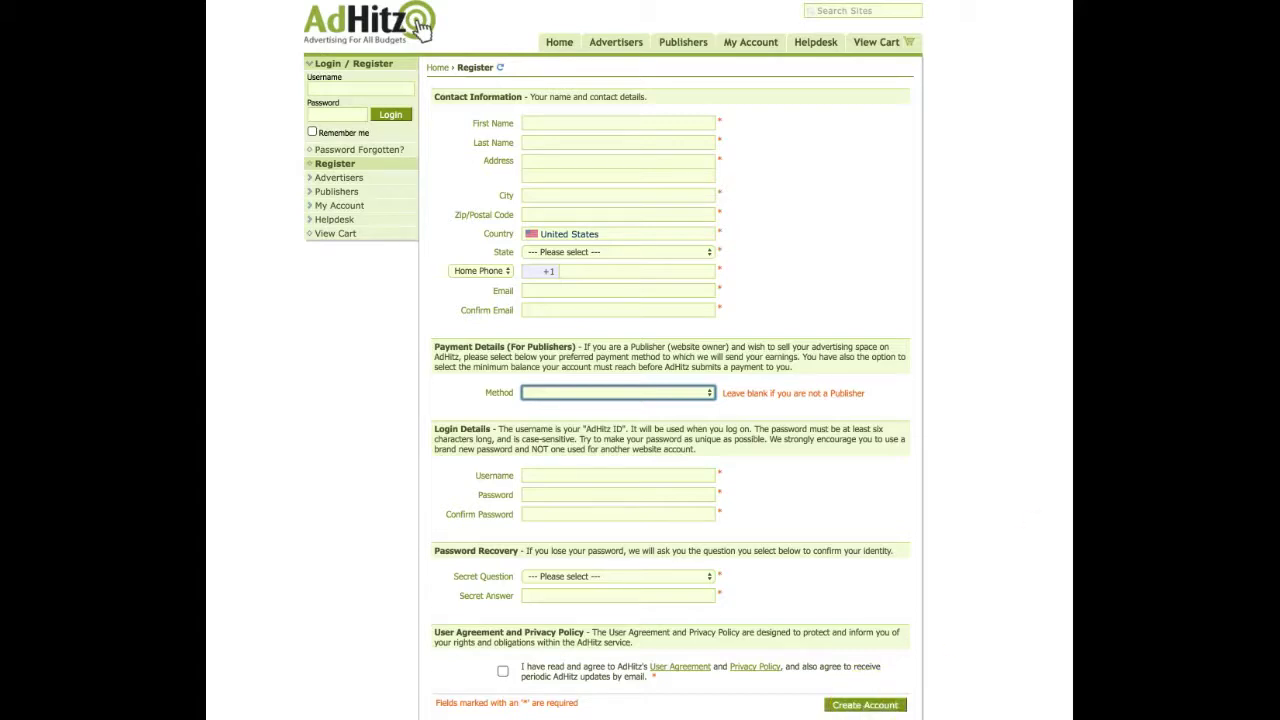
Log in with the saved account credentials and return to the site's home page.
{"action": "left_click", "coordinate": [422, 30]}
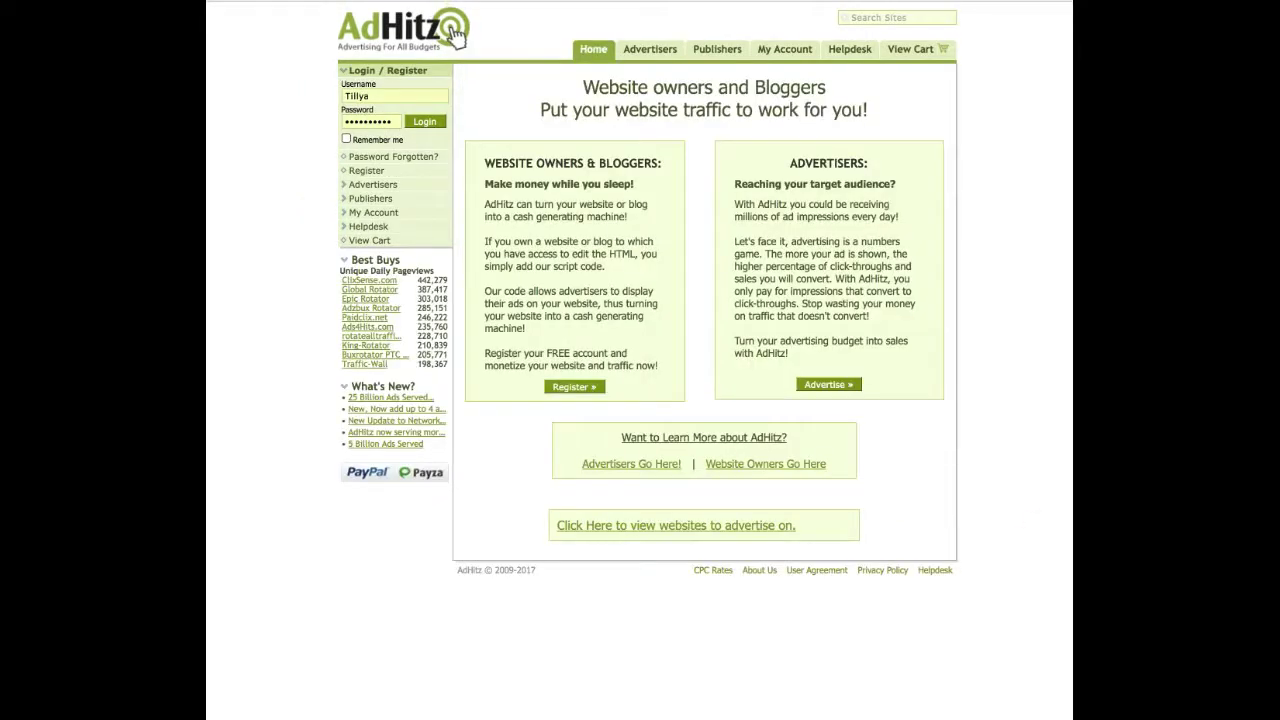
{"action": "left_click", "coordinate": [422, 121]}
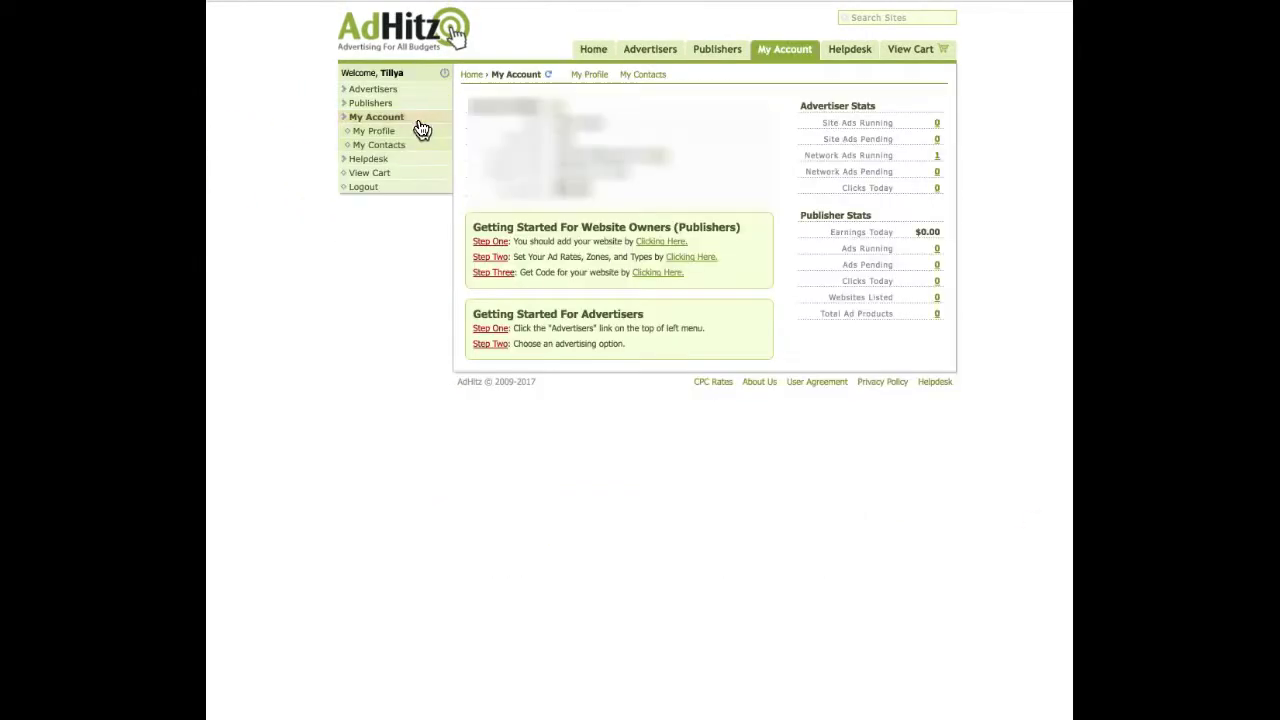
{"action": "left_click", "coordinate": [592, 52]}
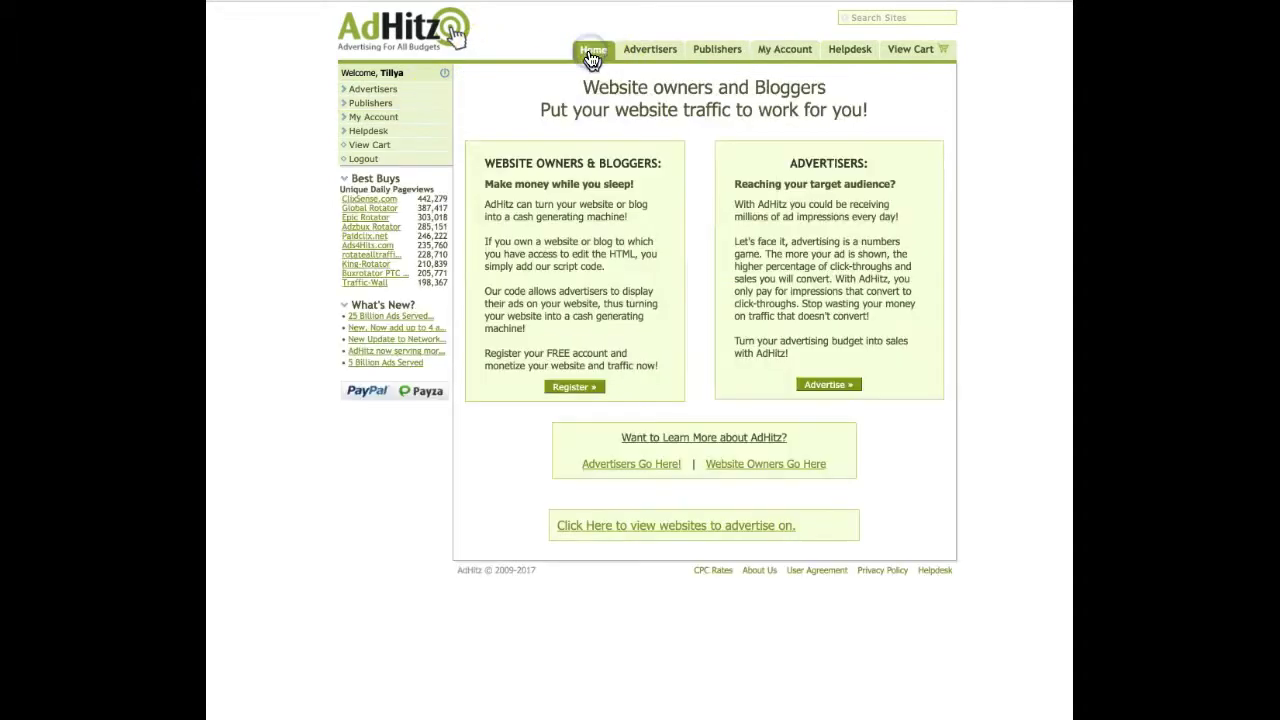
{"action": "left_click", "coordinate": [430, 374]}
Start buying network ads and name the advertising campaign "Make Money From Home".
{"action": "mouse_move", "coordinate": [646, 60]}
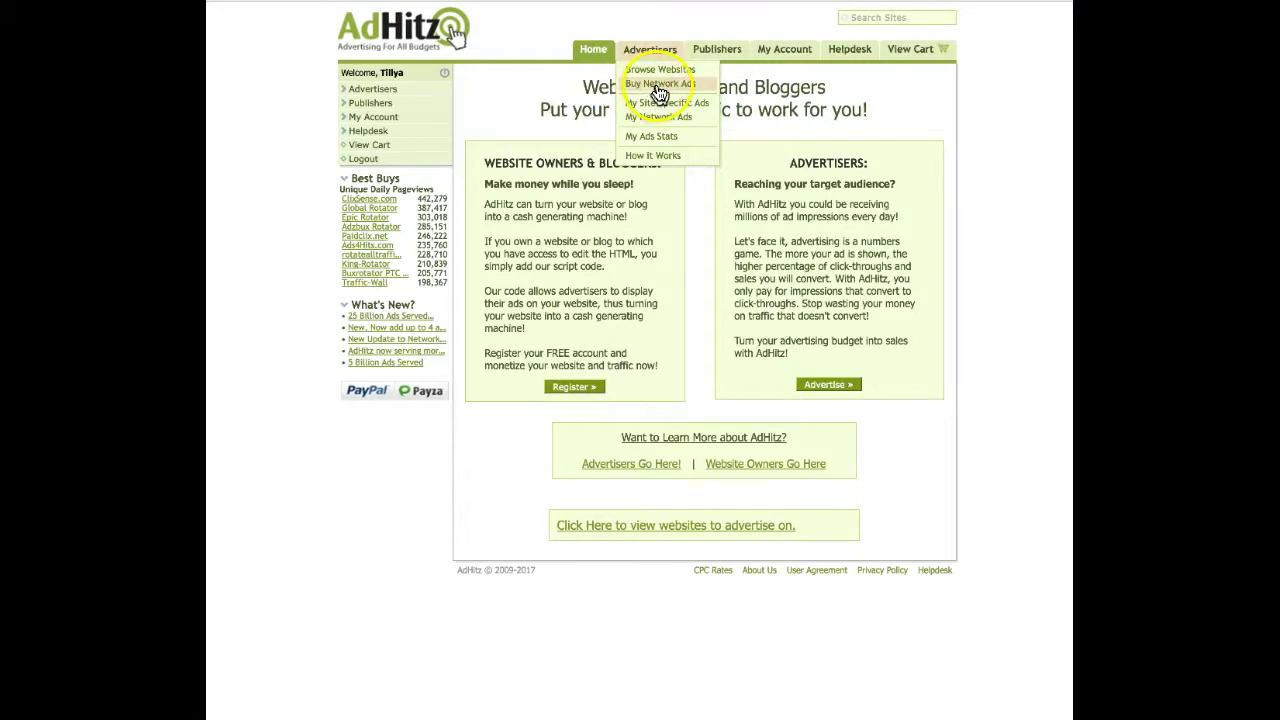
{"action": "left_click", "coordinate": [659, 88]}
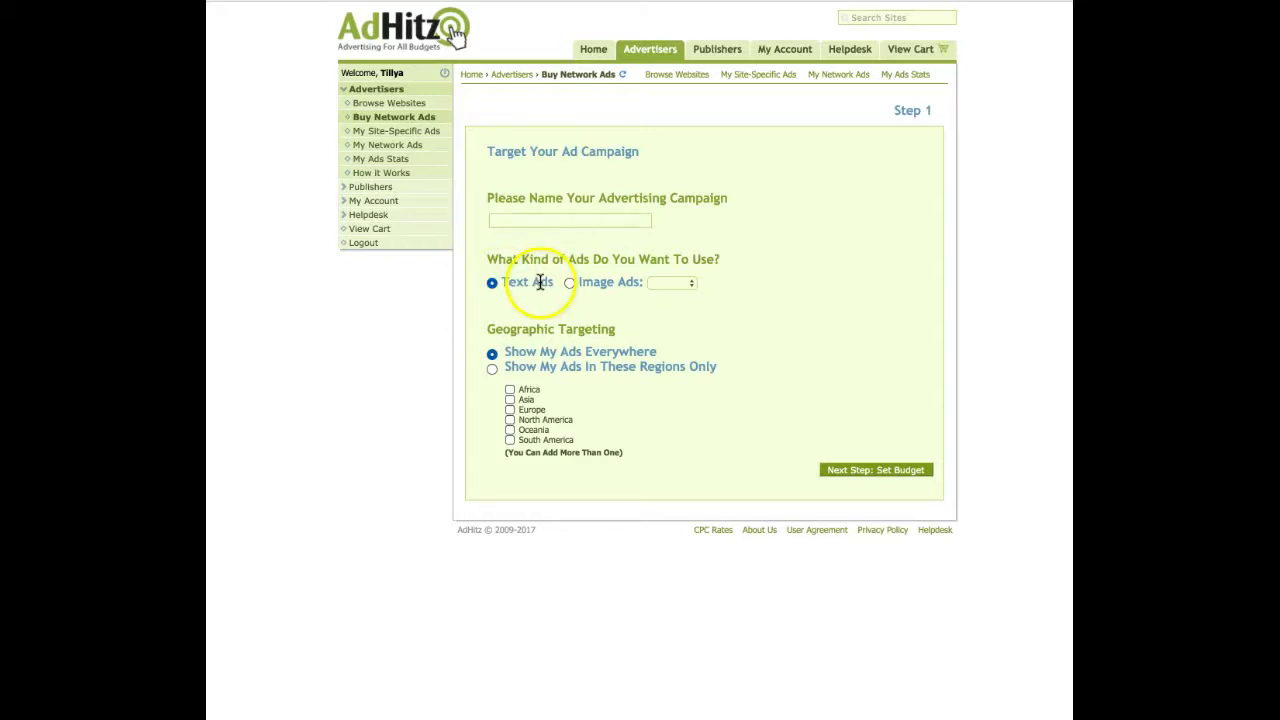
{"action": "left_click", "coordinate": [522, 215]}
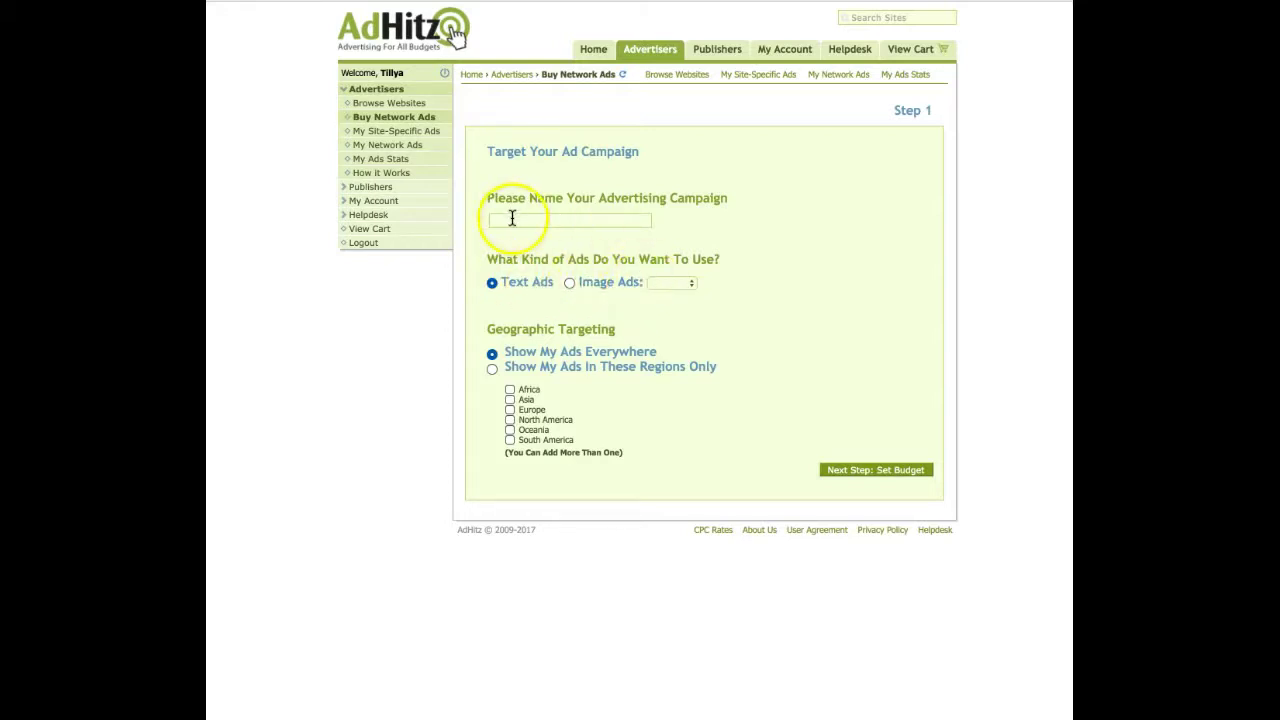
{"action": "left_click", "coordinate": [510, 216]}
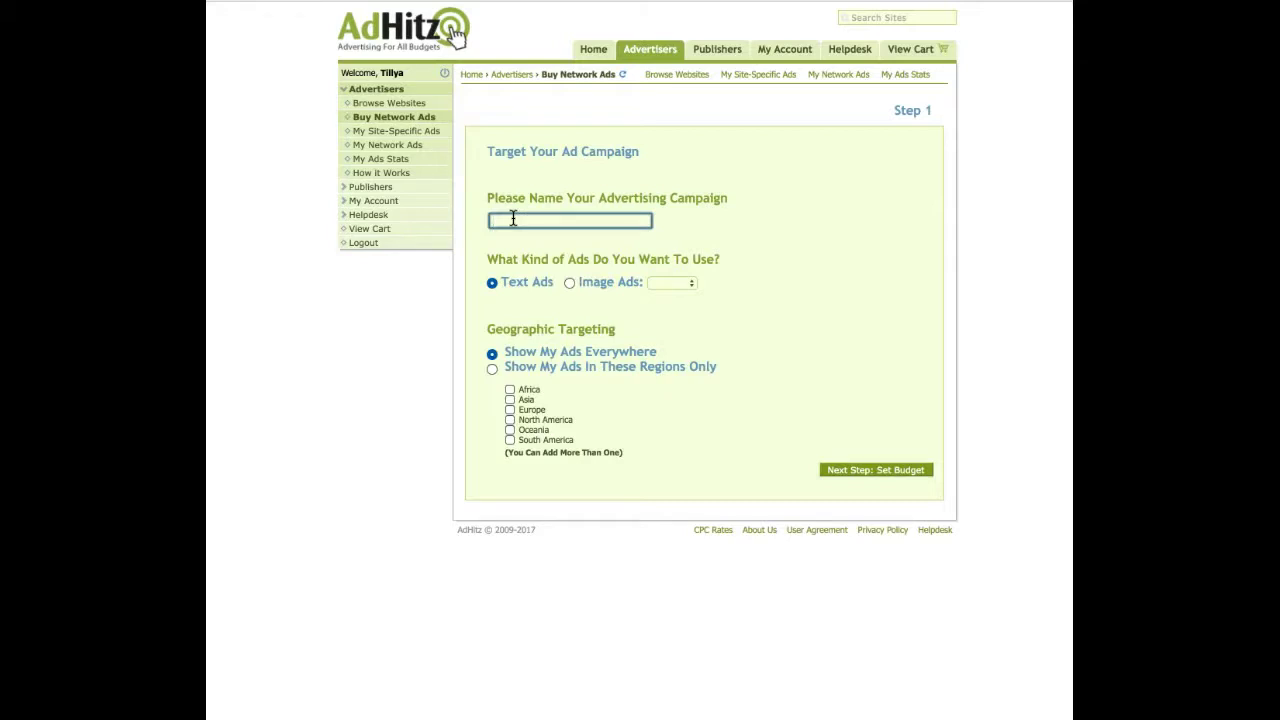
{"action": "type", "text": "M"}
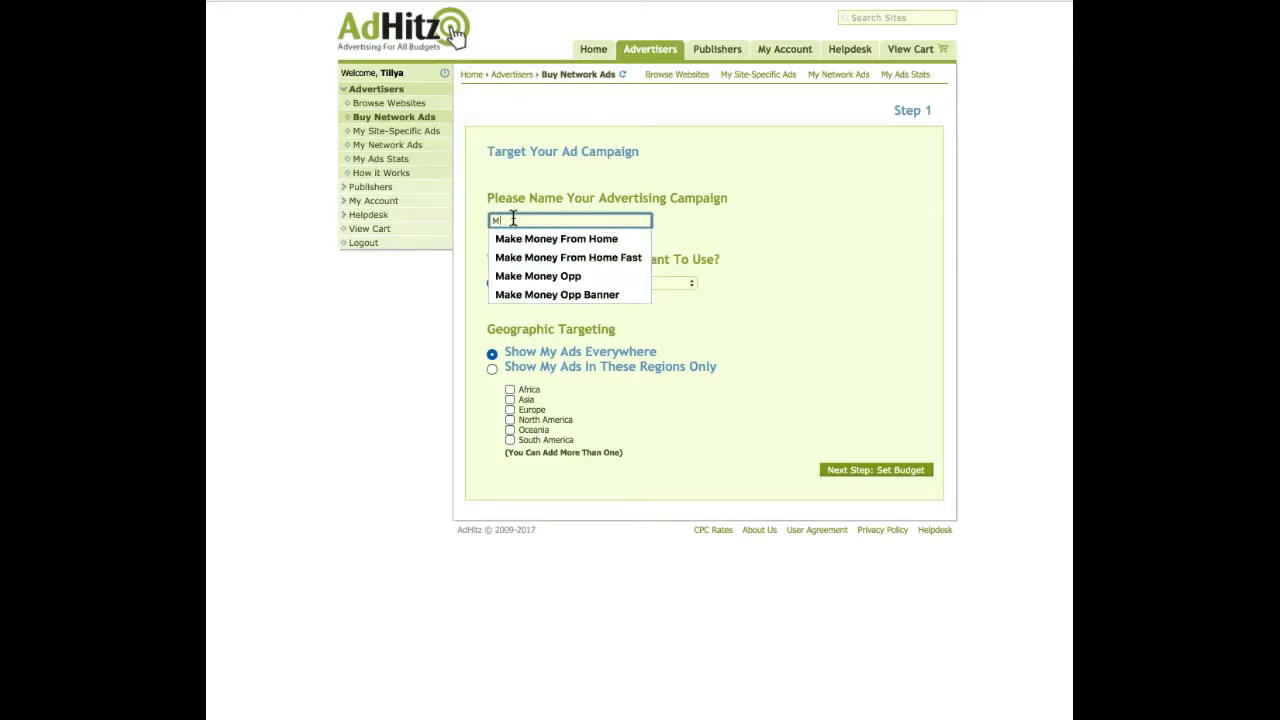
{"action": "type", "text": "ake Money From Home"}
{"action": "left_click", "coordinate": [534, 240]}
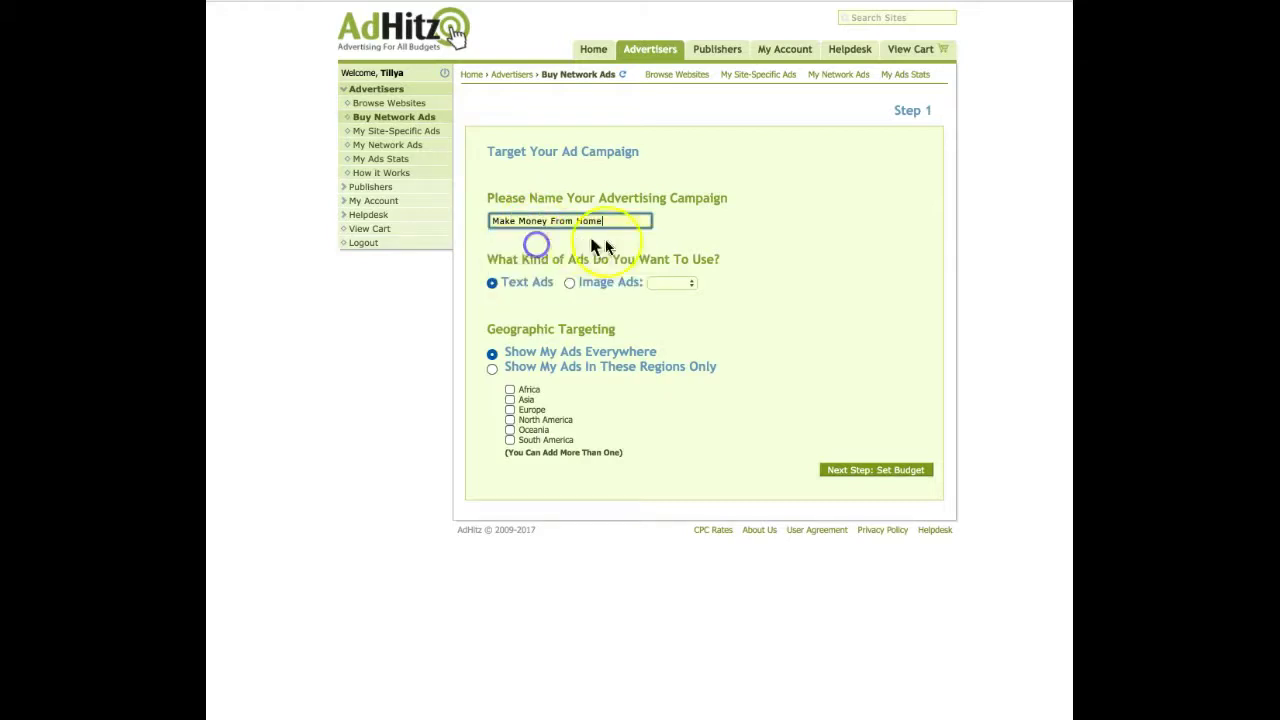
{"action": "left_click", "coordinate": [751, 236]}
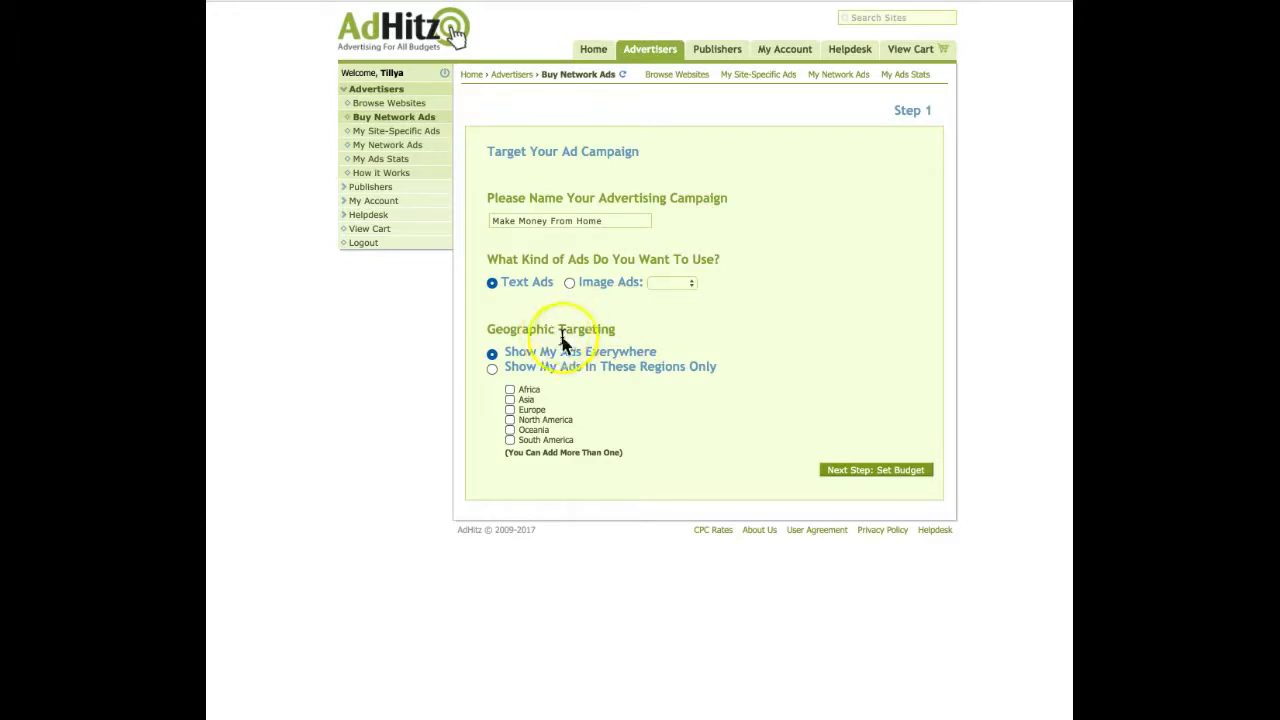
Limit the text ad campaign to Europe and North America only, and continue to the budget settings.
{"action": "left_click", "coordinate": [492, 371]}
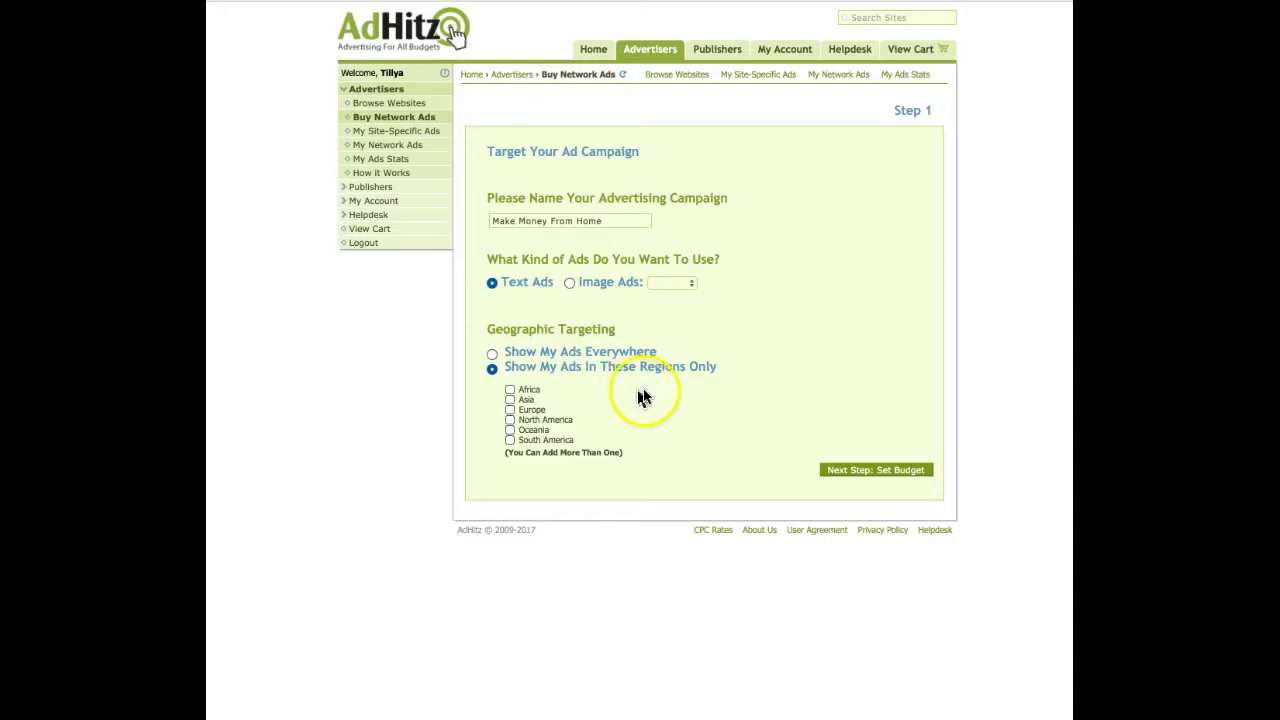
{"action": "left_click", "coordinate": [510, 420]}
{"action": "left_click", "coordinate": [509, 410]}
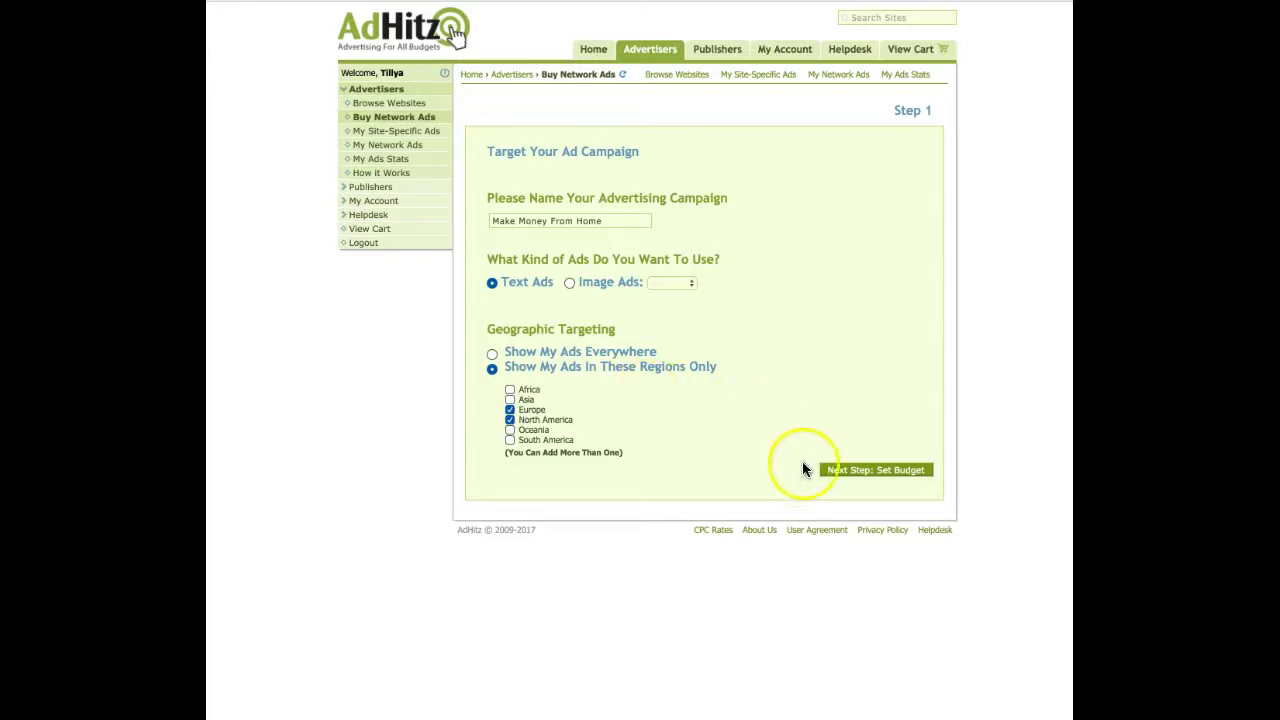
{"action": "left_click", "coordinate": [841, 471]}
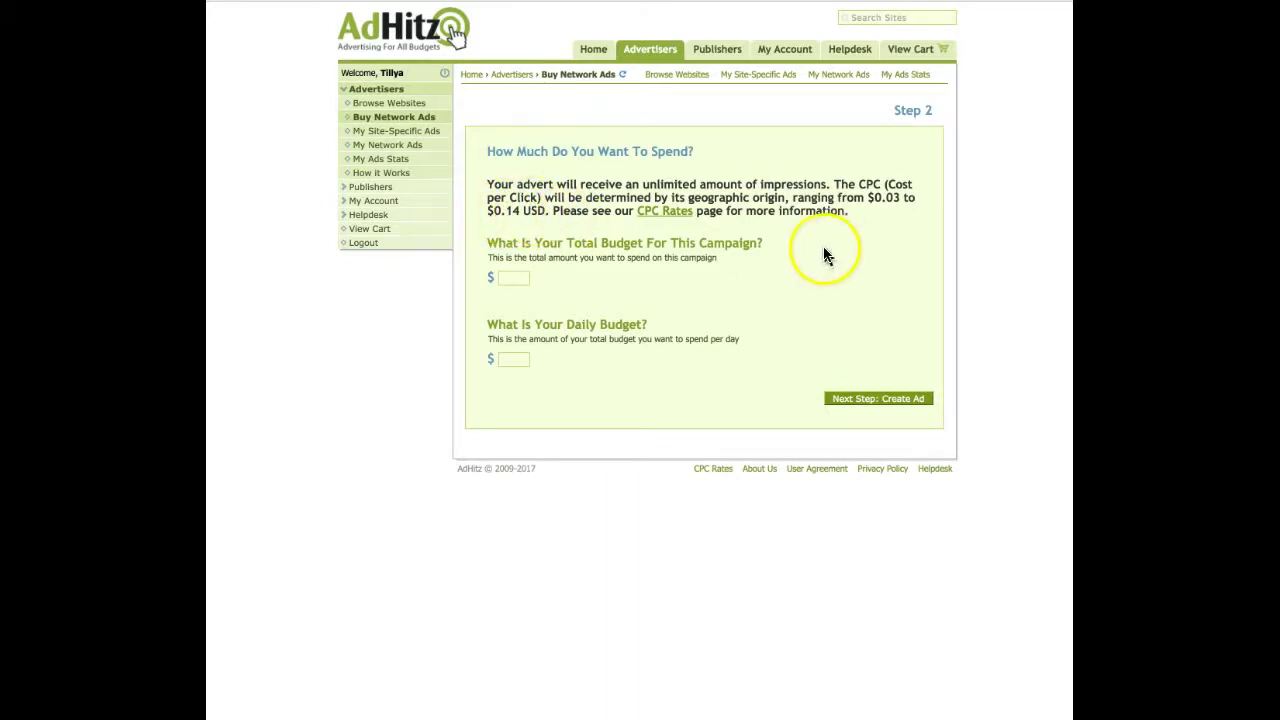
Set the campaign's total budget to $10.00 and its daily budget to $3.00, and proceed to ad creation.
{"action": "left_click", "coordinate": [521, 277]}
{"action": "type", "text": "10.00"}
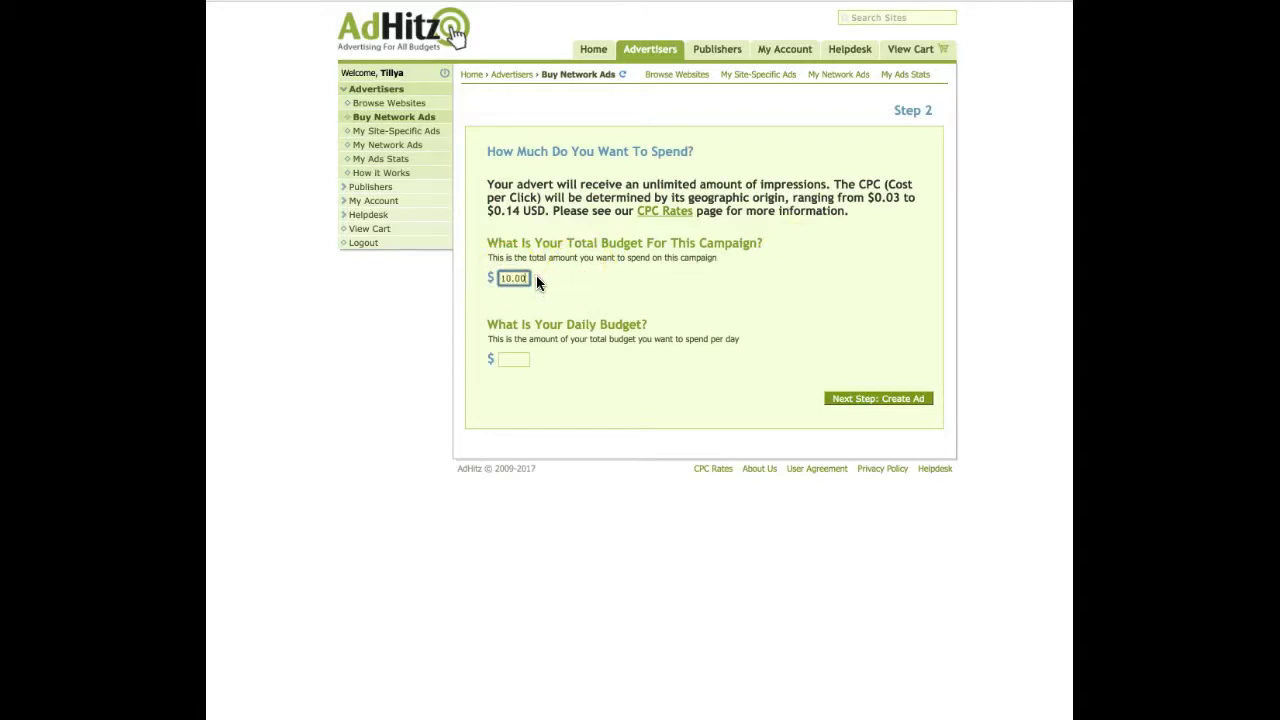
{"action": "left_click", "coordinate": [517, 360]}
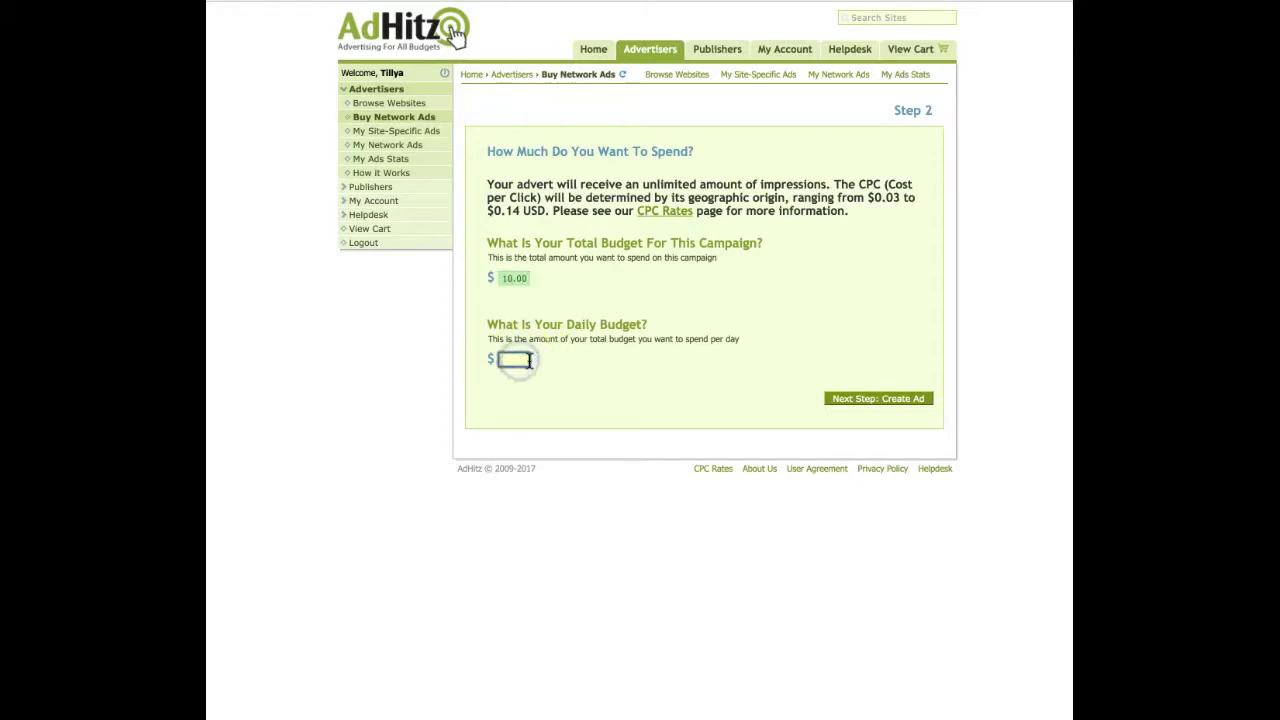
{"action": "type", "text": "3.00"}
{"action": "left_click", "coordinate": [587, 368]}
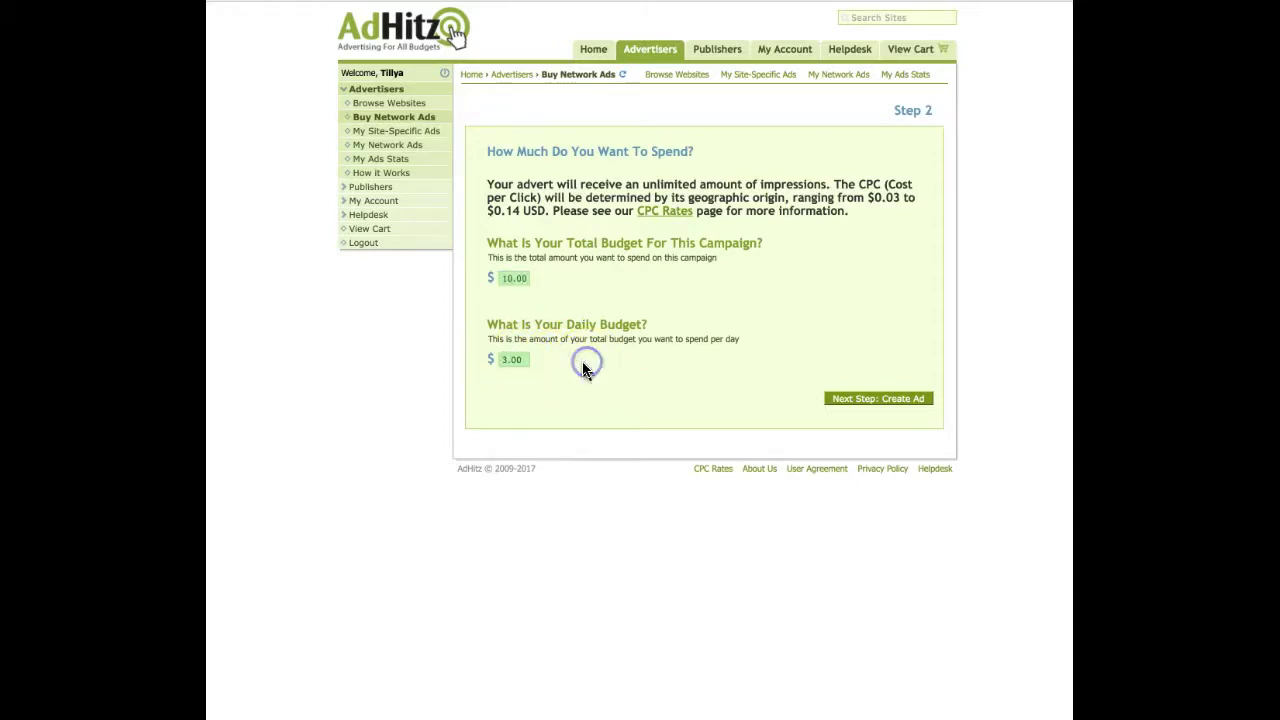
{"action": "left_click", "coordinate": [571, 368]}
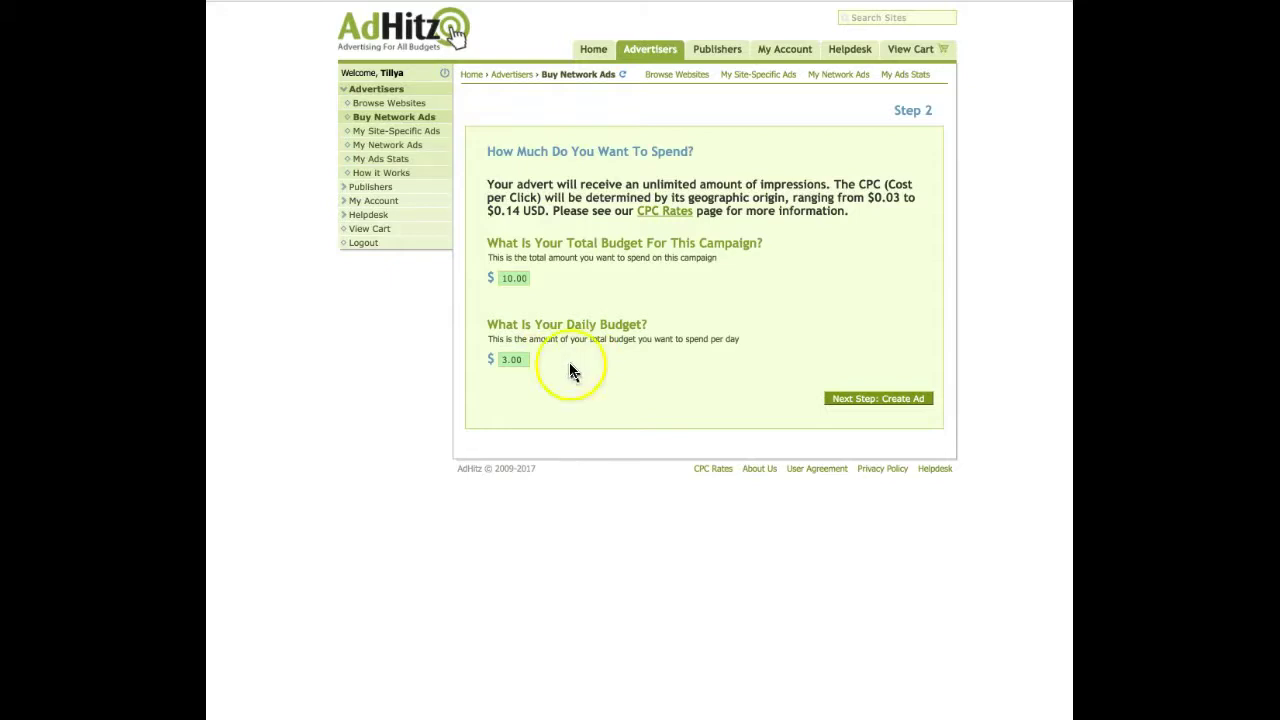
{"action": "left_click", "coordinate": [624, 377]}
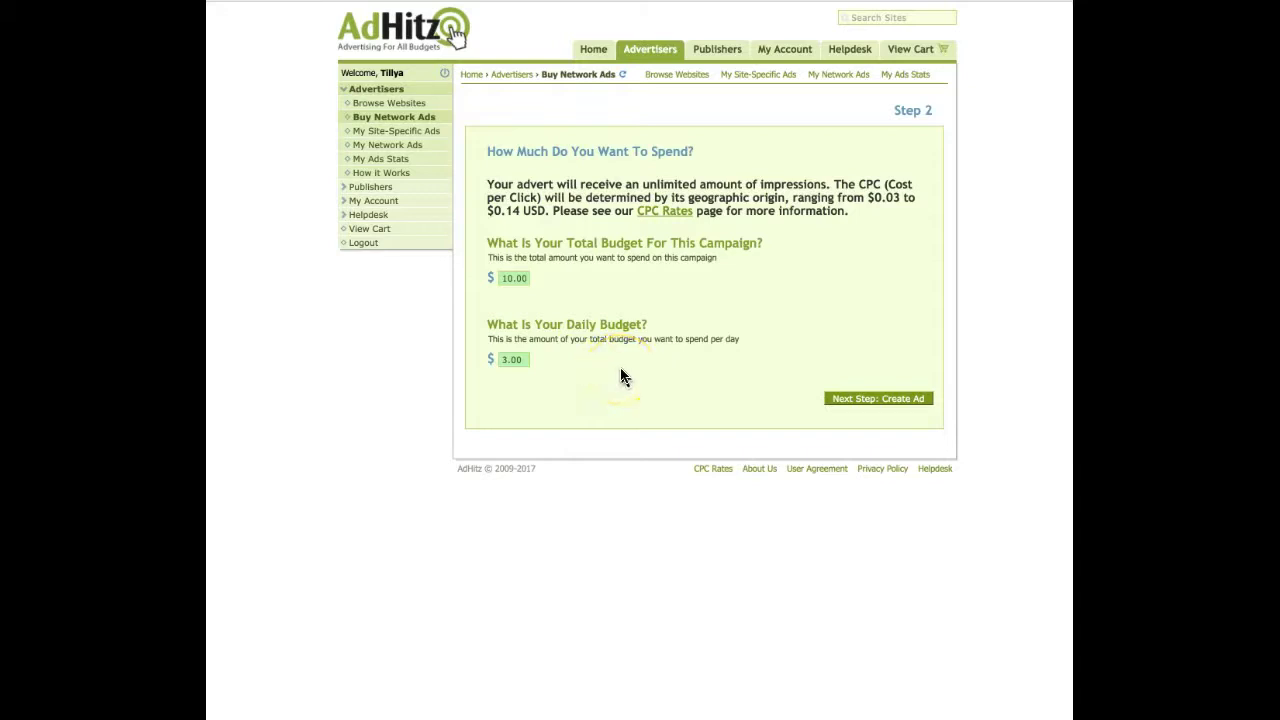
{"action": "left_click", "coordinate": [720, 381]}
{"action": "left_click", "coordinate": [713, 381]}
{"action": "left_click", "coordinate": [705, 383]}
{"action": "left_click", "coordinate": [866, 402]}
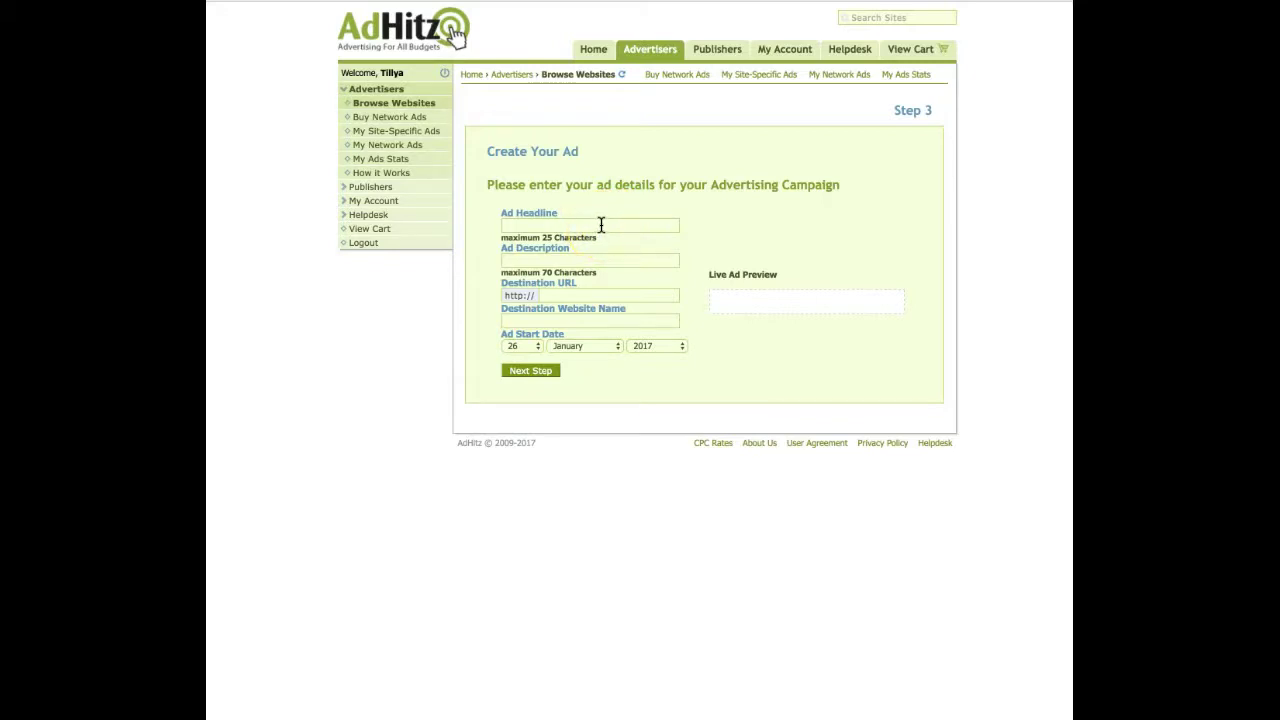
Enter "Make $80 Online Per Day" as the ad headline.
{"action": "left_click", "coordinate": [528, 224]}
{"action": "type", "text": "Make"}
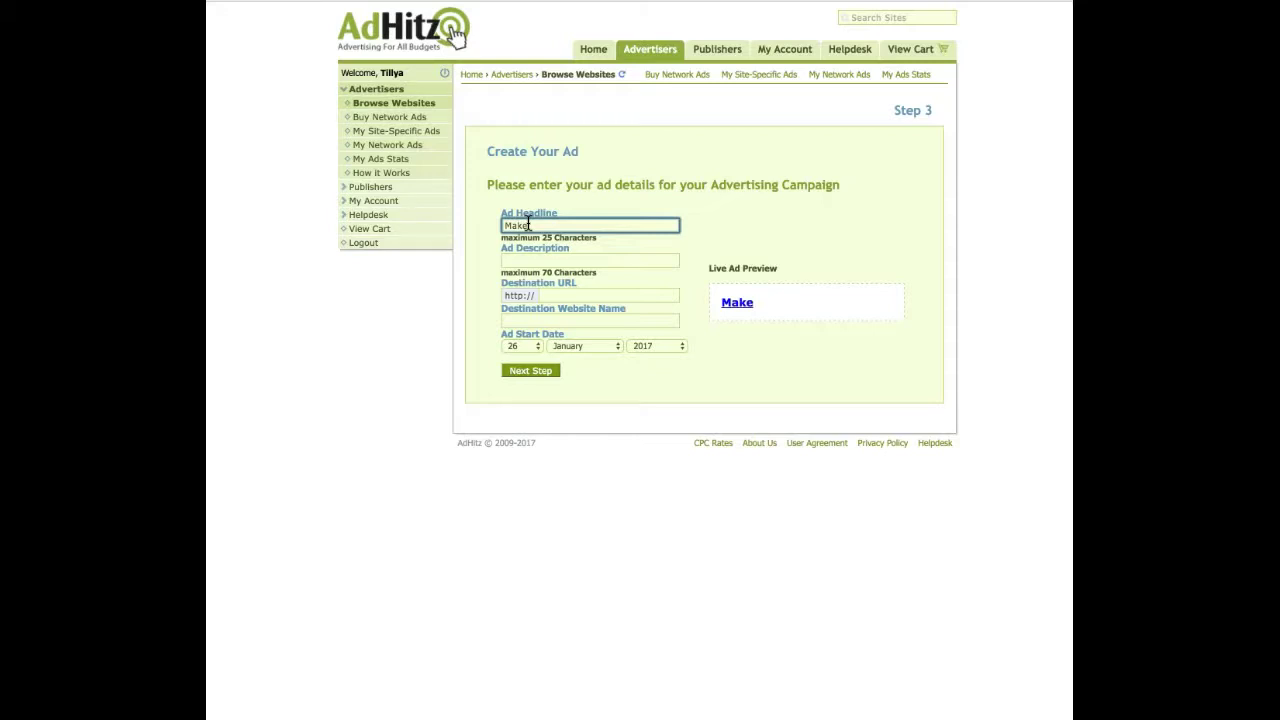
{"action": "type", "text": "$80 Online Per Day"}
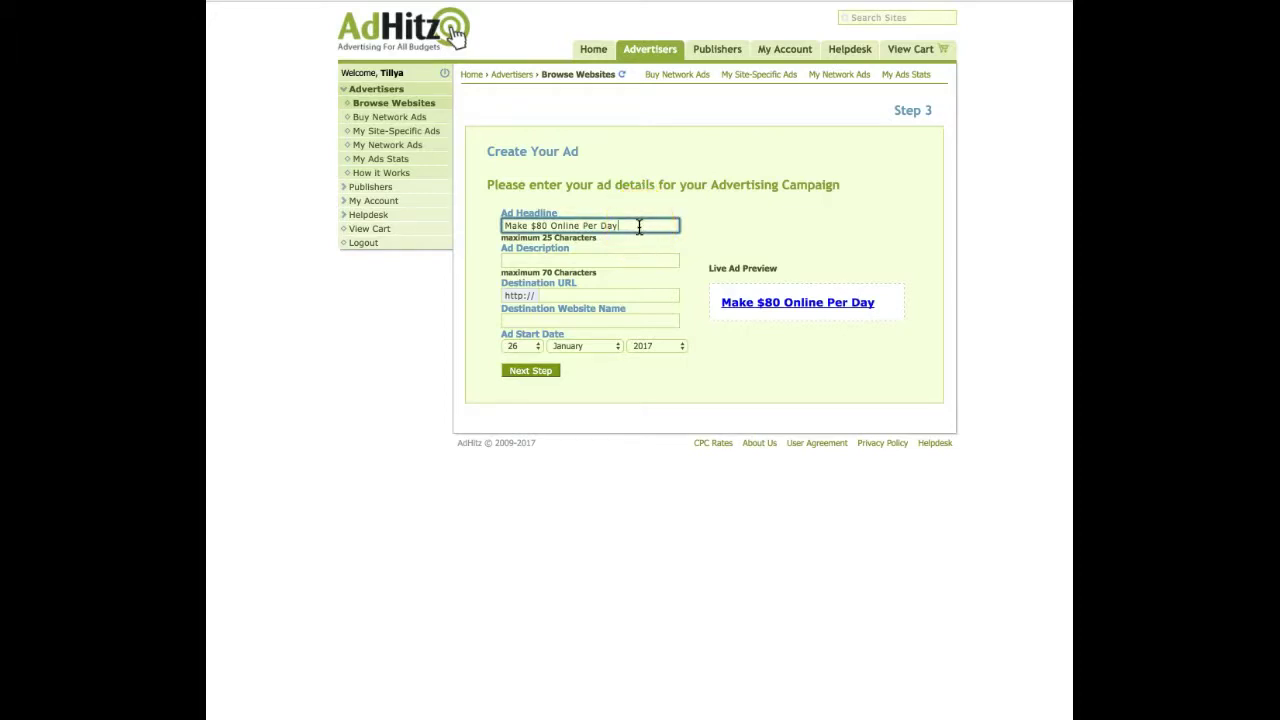
Enter "Make Money From Home" as the ad description, with a space between "Make" and "Money".
{"action": "left_click", "coordinate": [528, 259]}
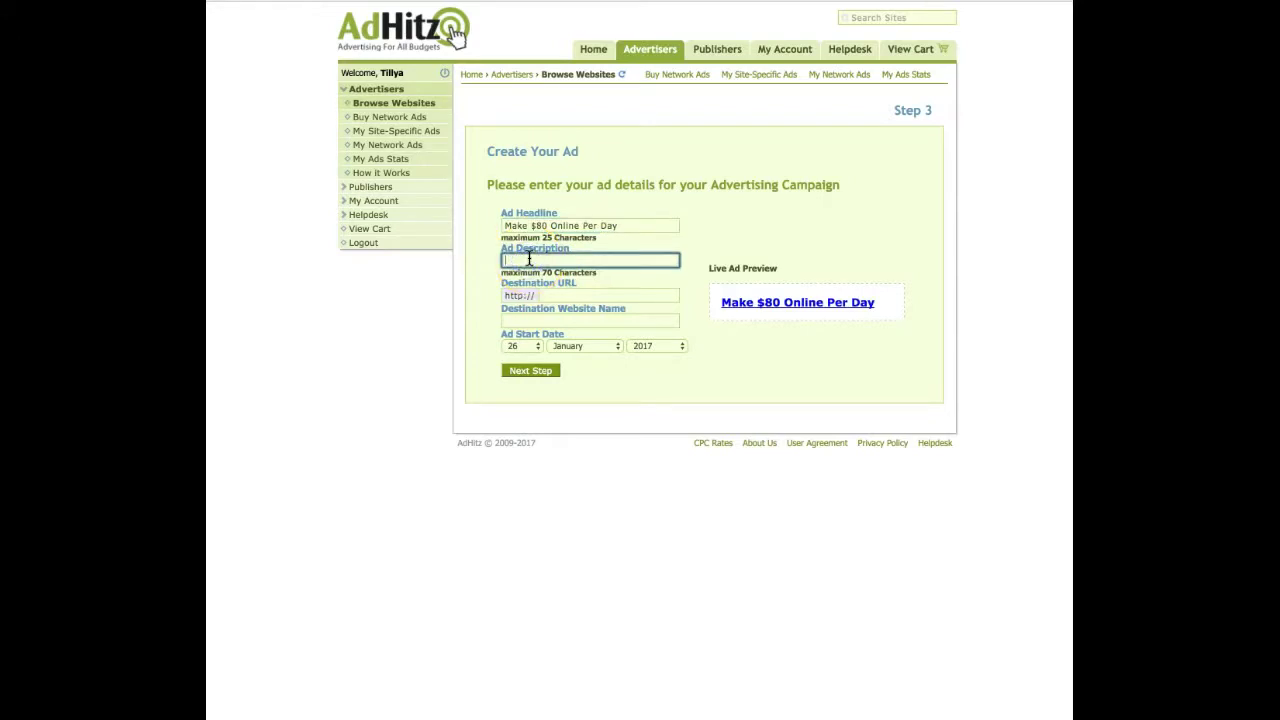
{"action": "type", "text": "Make"}
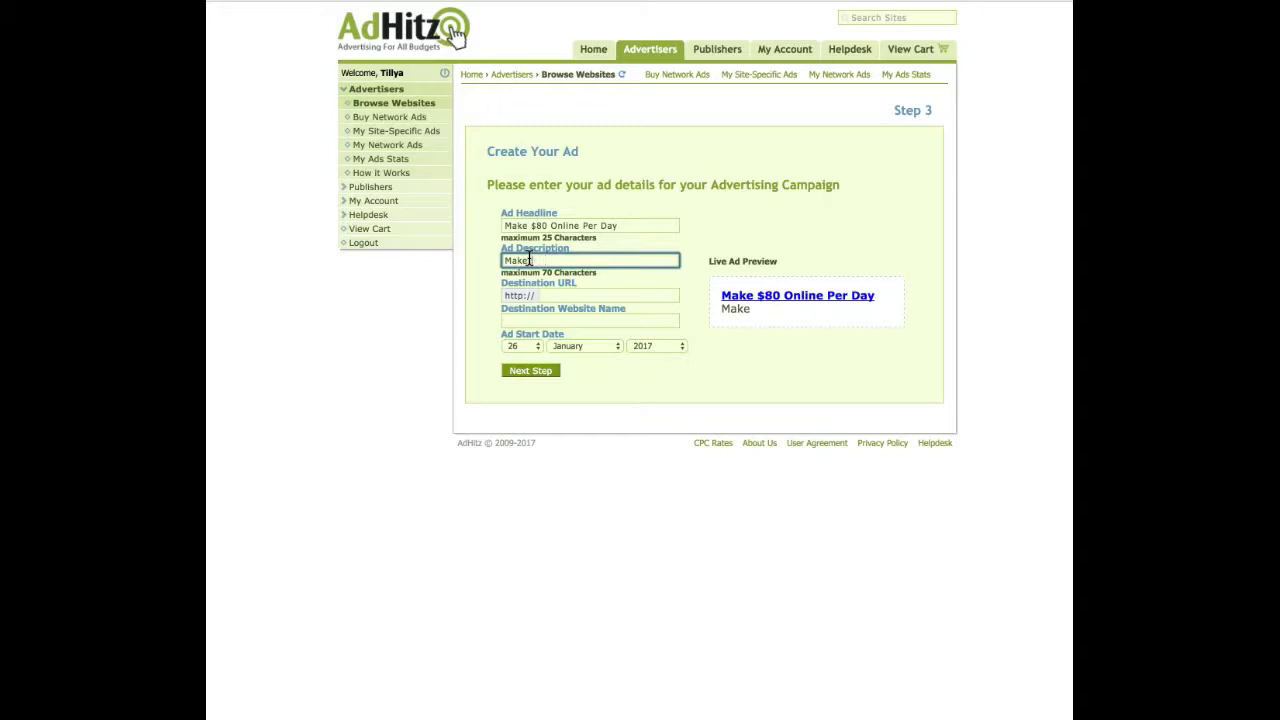
{"action": "type", "text": "Money From Home"}
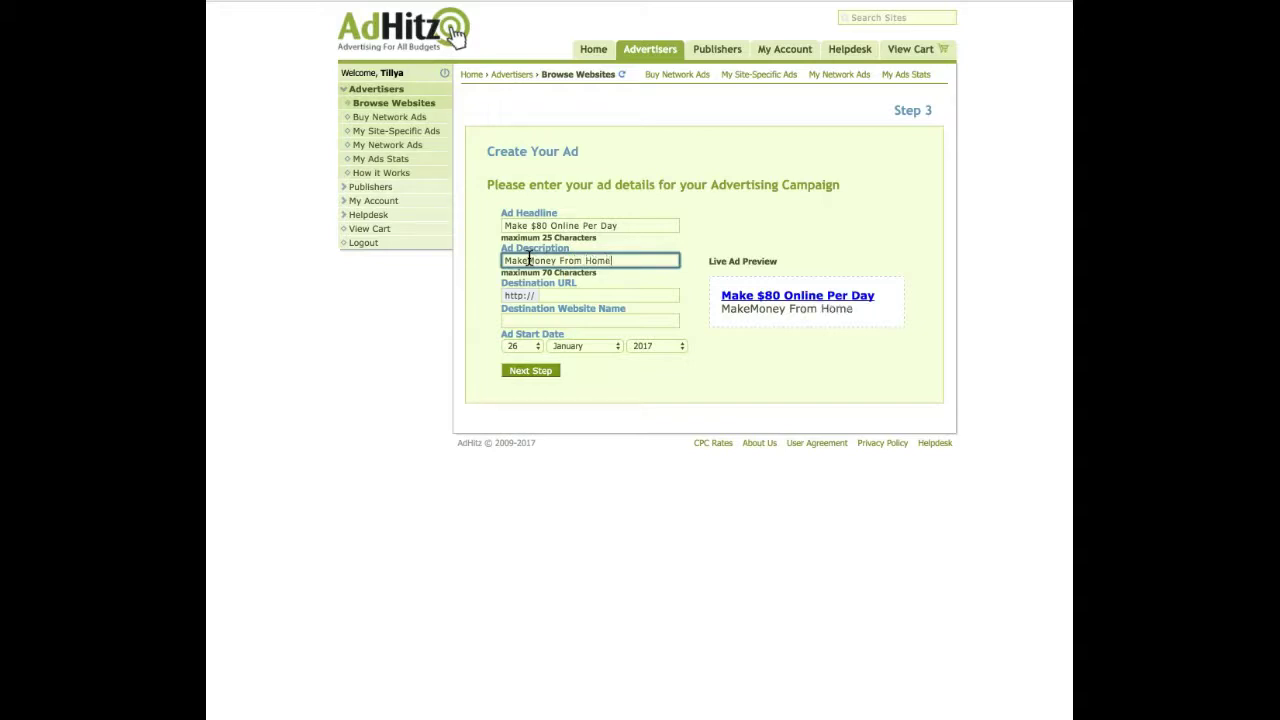
{"action": "double_click", "coordinate": [529, 260]}
{"action": "left_click", "coordinate": [529, 260]}
Extend the ad description with "Working On Your Computer", separated by a space from the preceding text.
{"action": "left_click", "coordinate": [627, 258]}
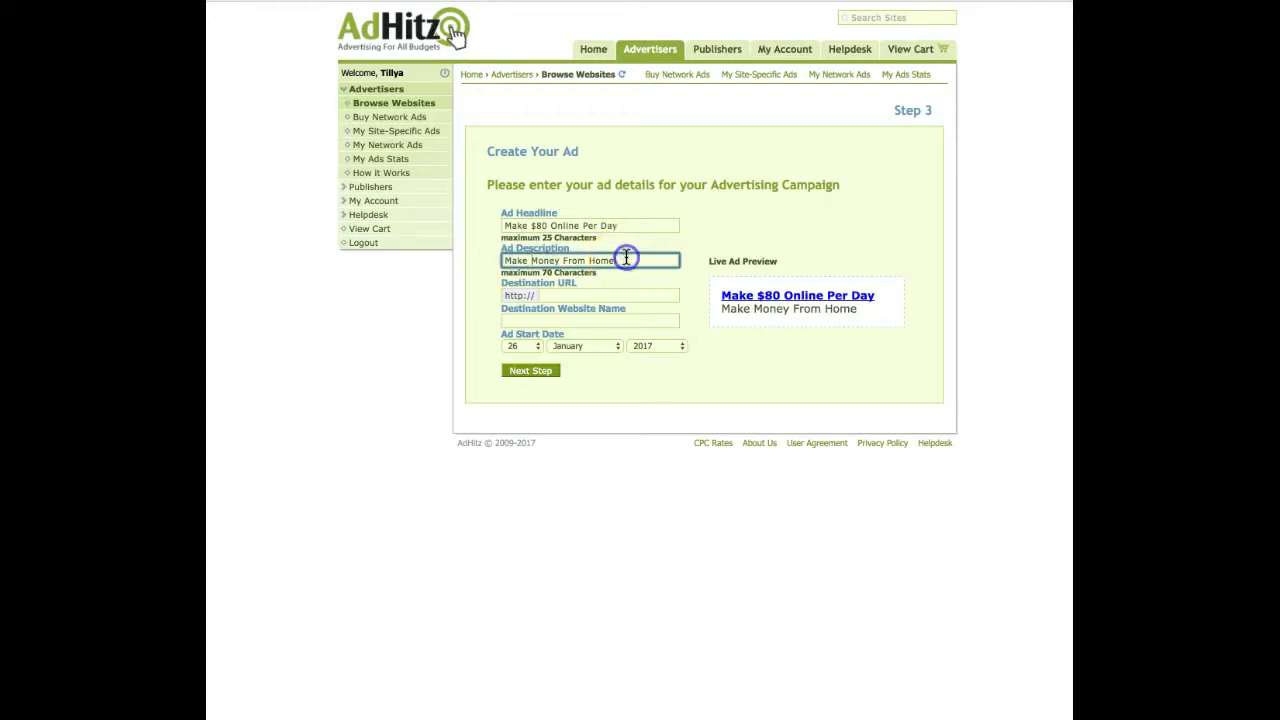
{"action": "type", "text": "Working On Your"}
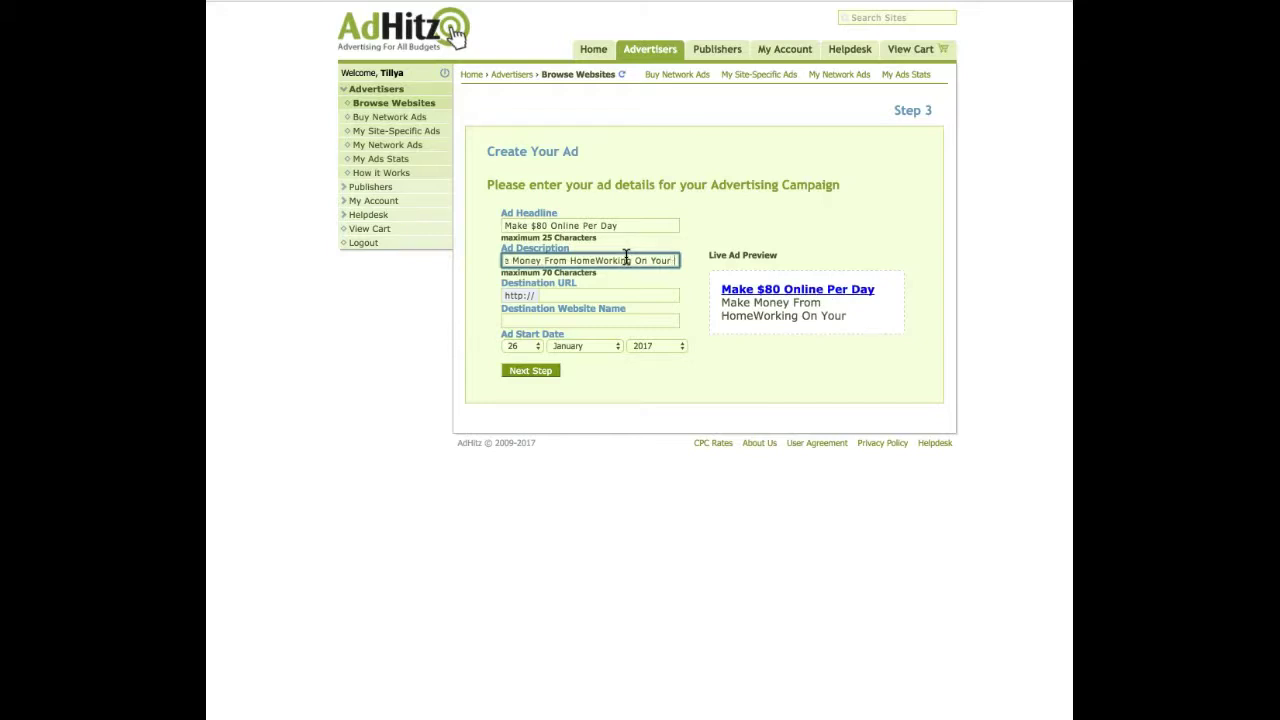
{"action": "double_click", "coordinate": [626, 258]}
{"action": "left_click", "coordinate": [595, 260]}
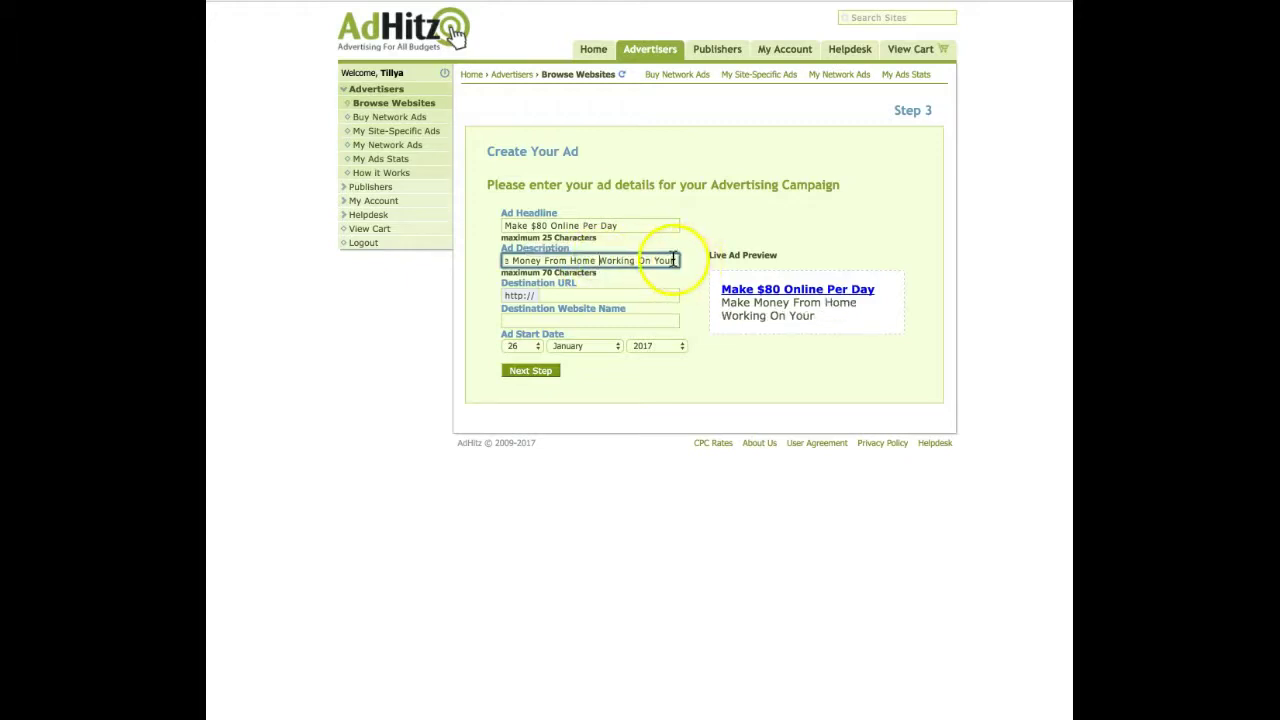
{"action": "left_click", "coordinate": [676, 260]}
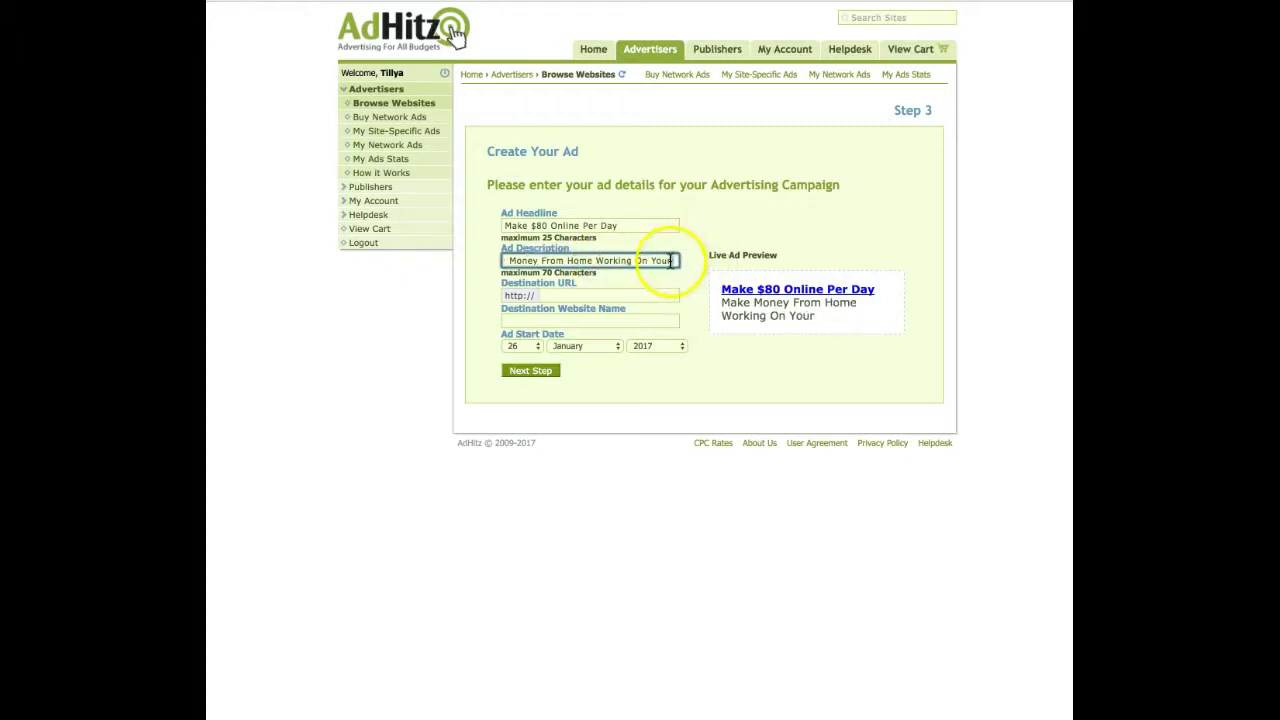
{"action": "left_click", "coordinate": [673, 260]}
{"action": "type", "text": "C"}
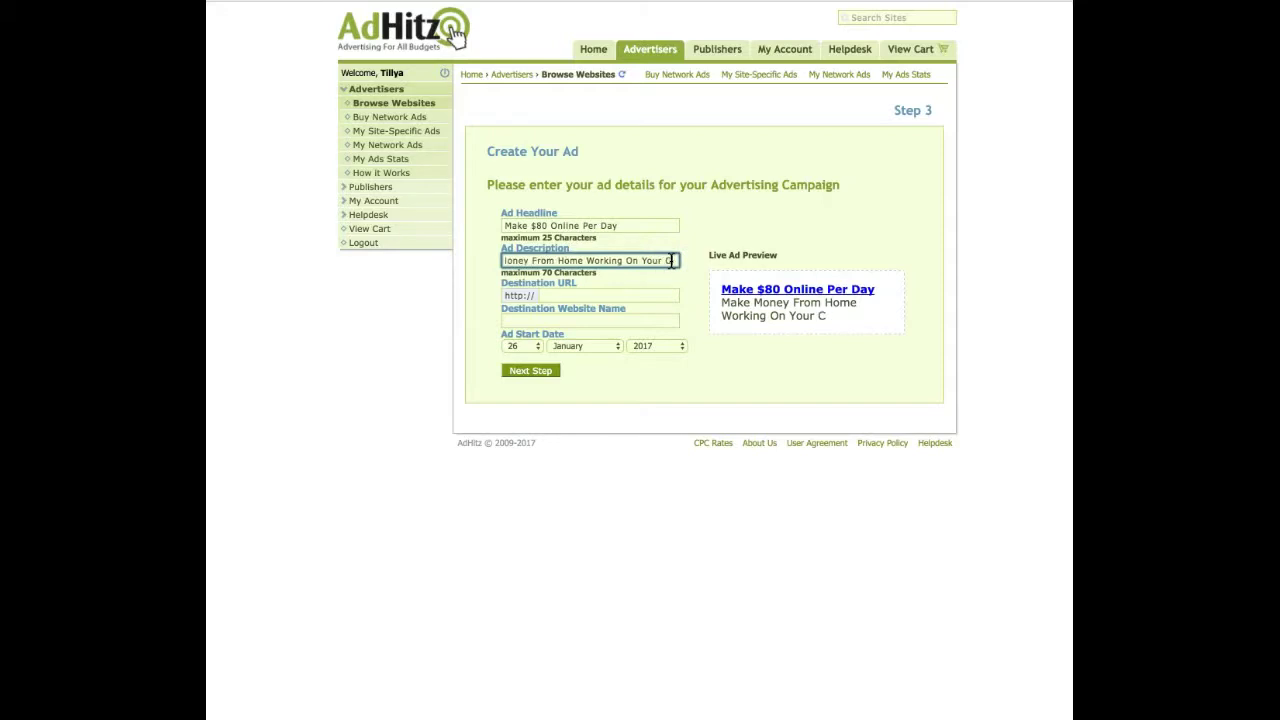
{"action": "type", "text": "omputer"}
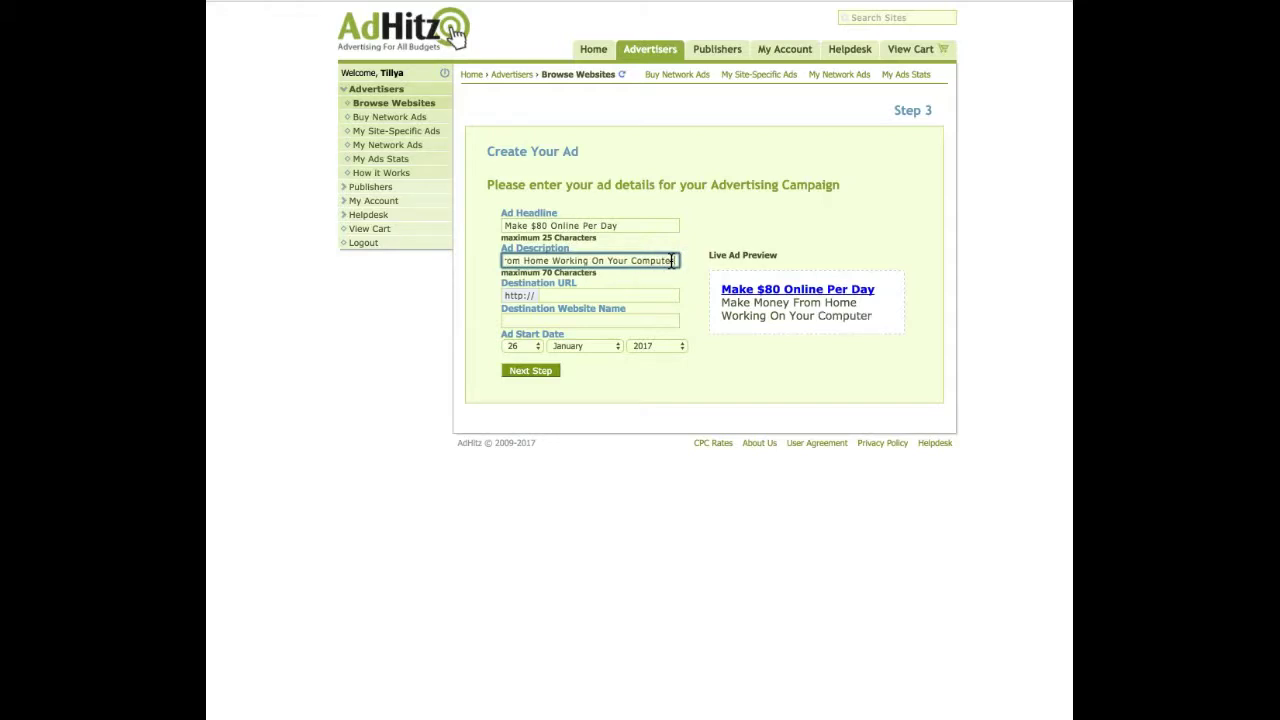
{"action": "left_click", "coordinate": [657, 294]}
{"action": "left_click", "coordinate": [651, 262]}
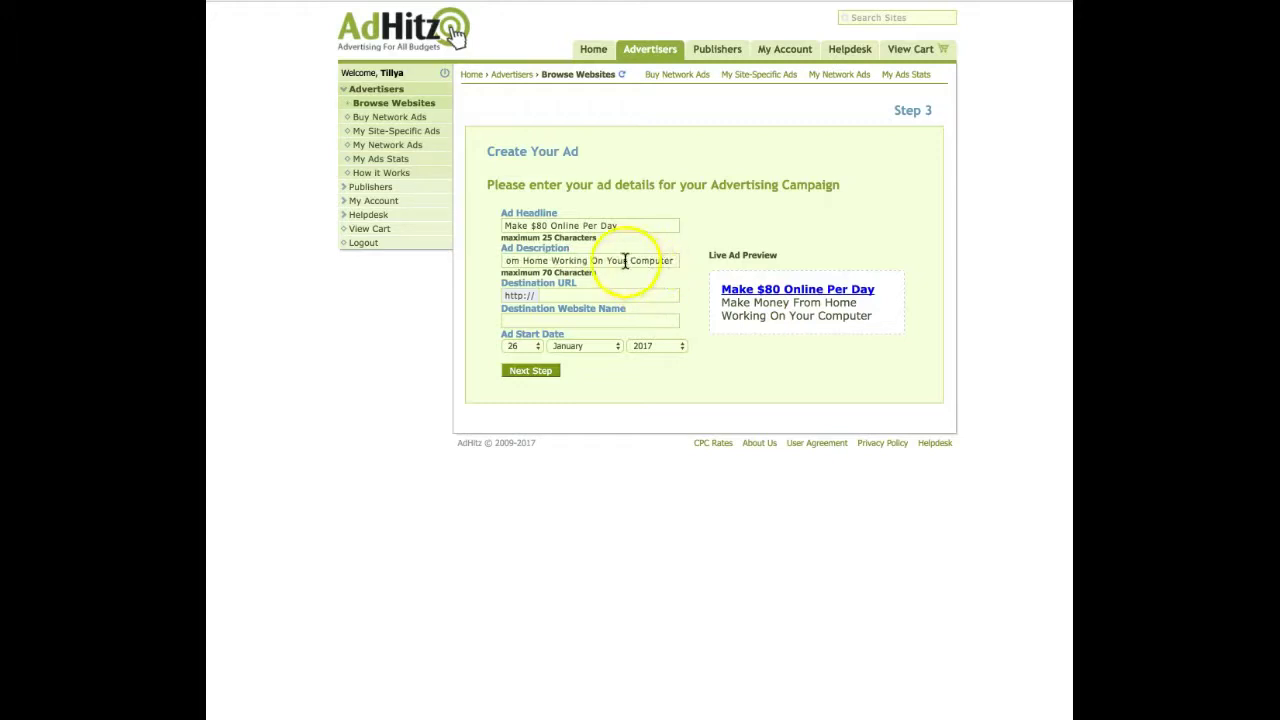
Insert "Own" before "Computer" in the ad description.
{"action": "left_click", "coordinate": [638, 261]}
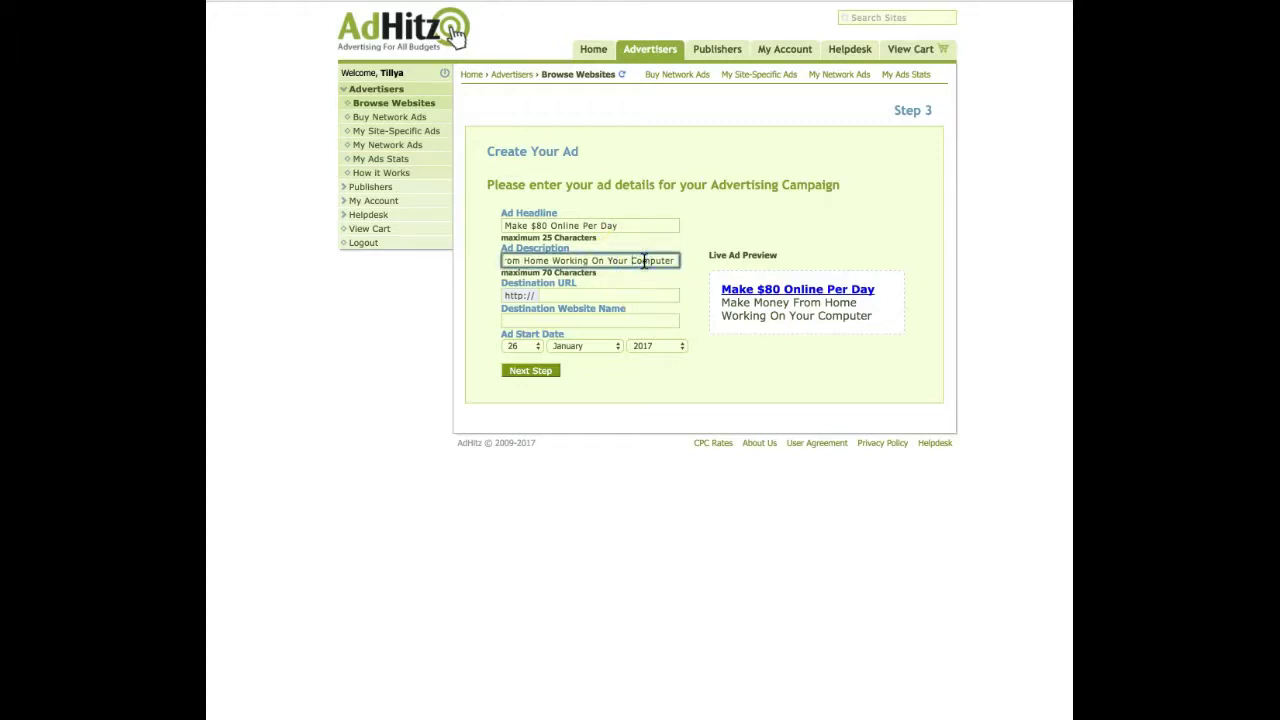
{"action": "type", "text": "Own"}
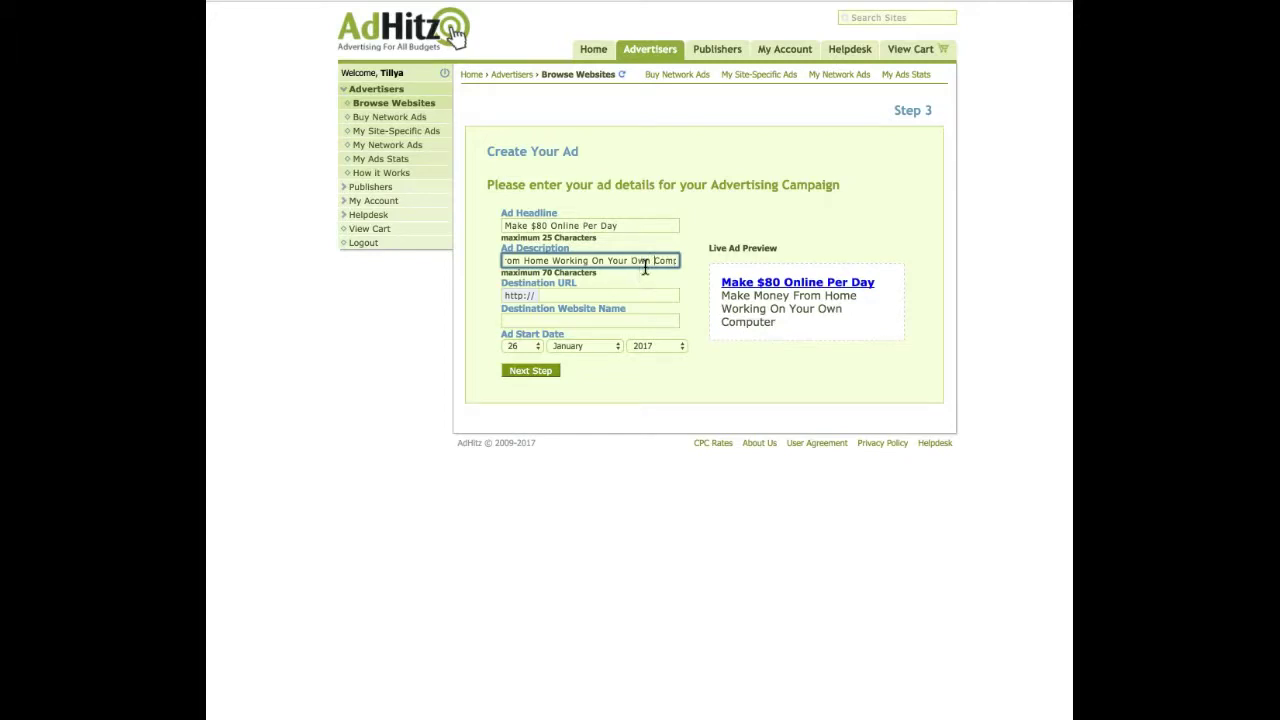
{"action": "left_click", "coordinate": [554, 295]}
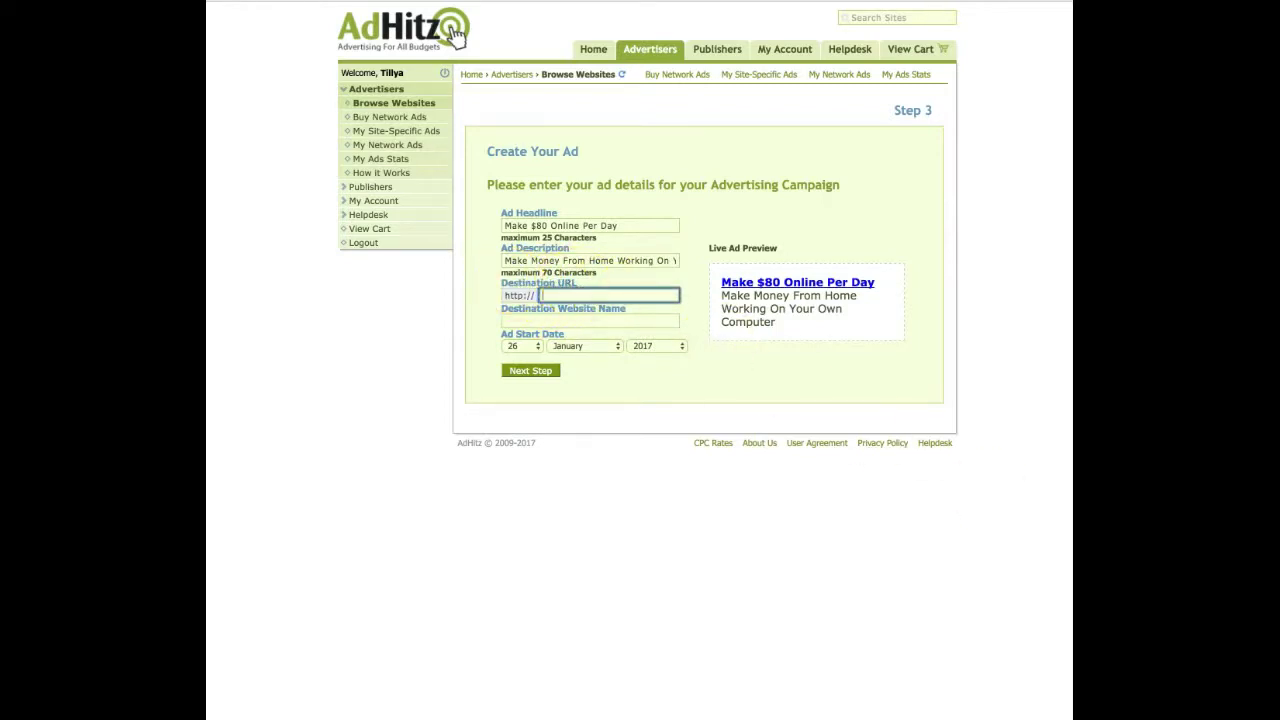
{"action": "left_click_drag", "start_coordinate": [1060, 492], "coordinate": [765, 485]}
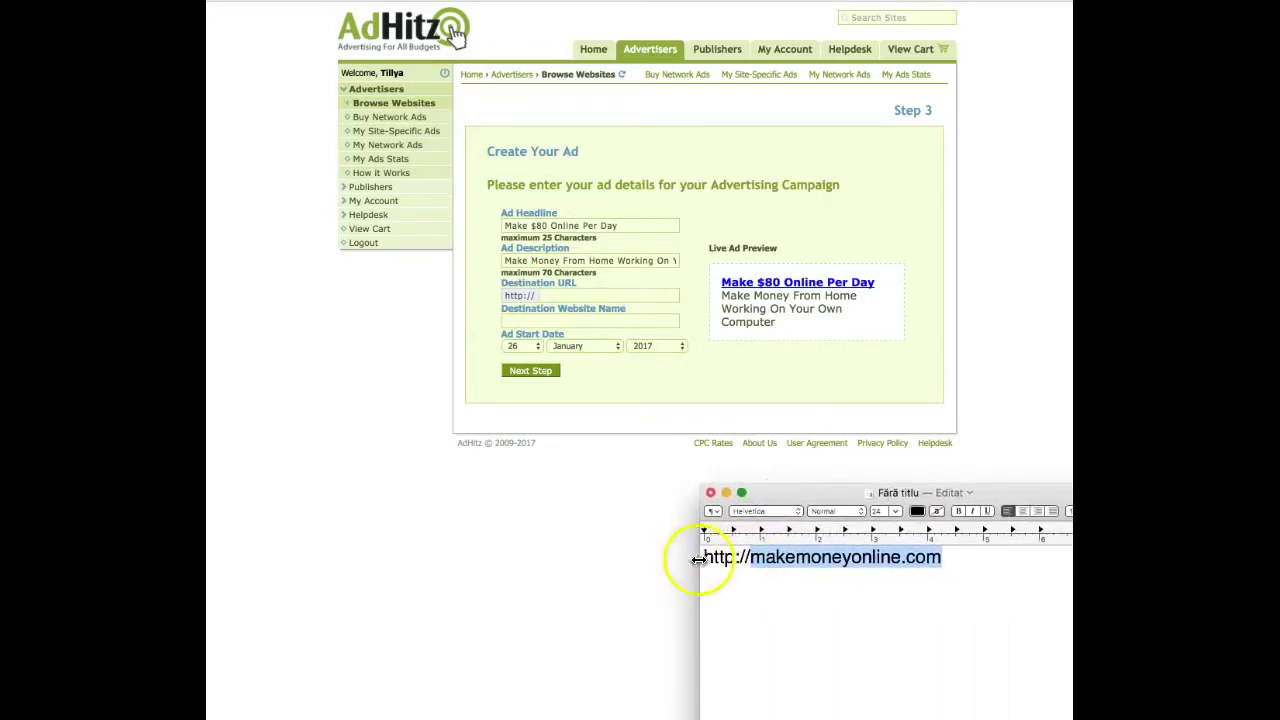
{"action": "left_click_drag", "start_coordinate": [750, 557], "coordinate": [934, 567]}
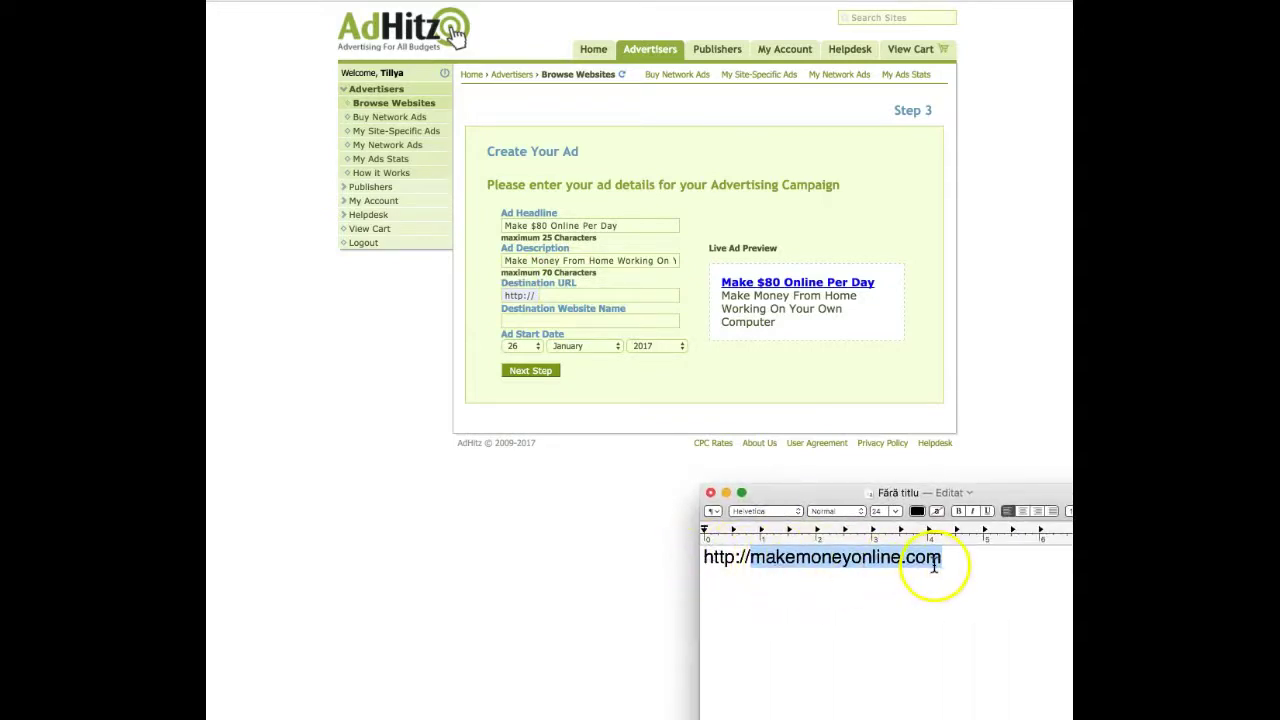
{"action": "right_click", "coordinate": [757, 550]}
{"action": "left_click", "coordinate": [817, 610]}
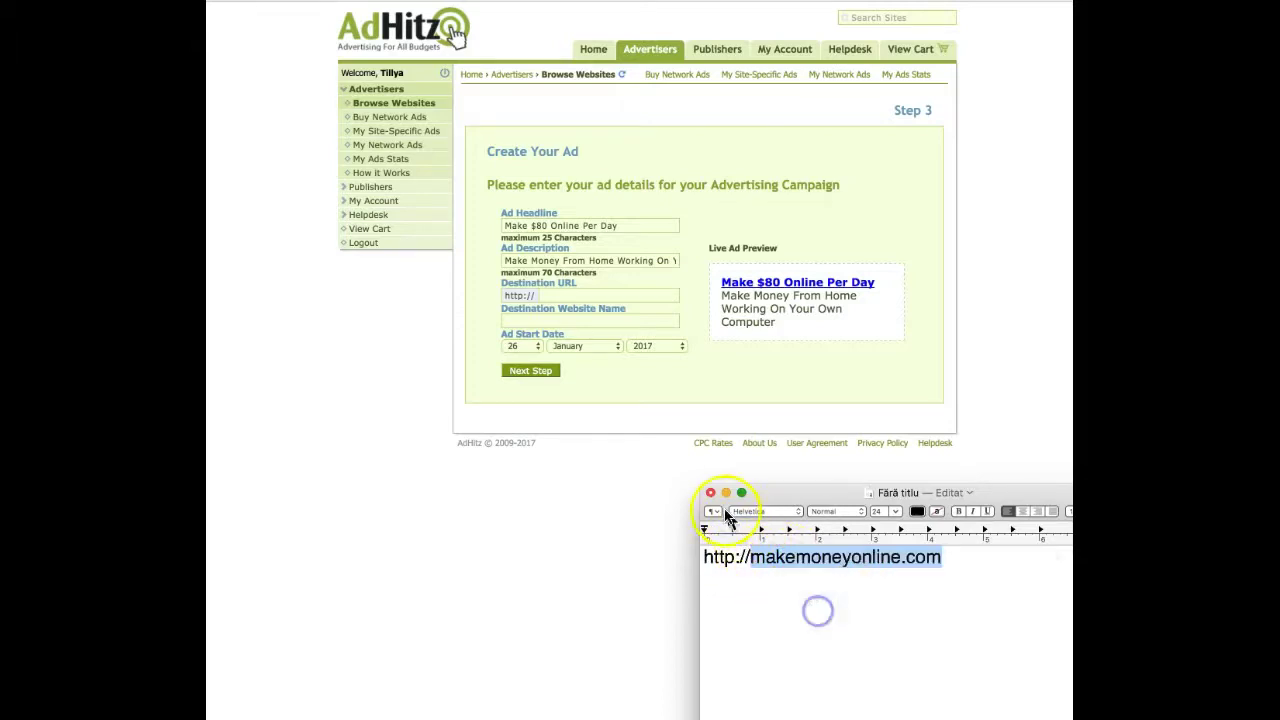
{"action": "left_click", "coordinate": [726, 492]}
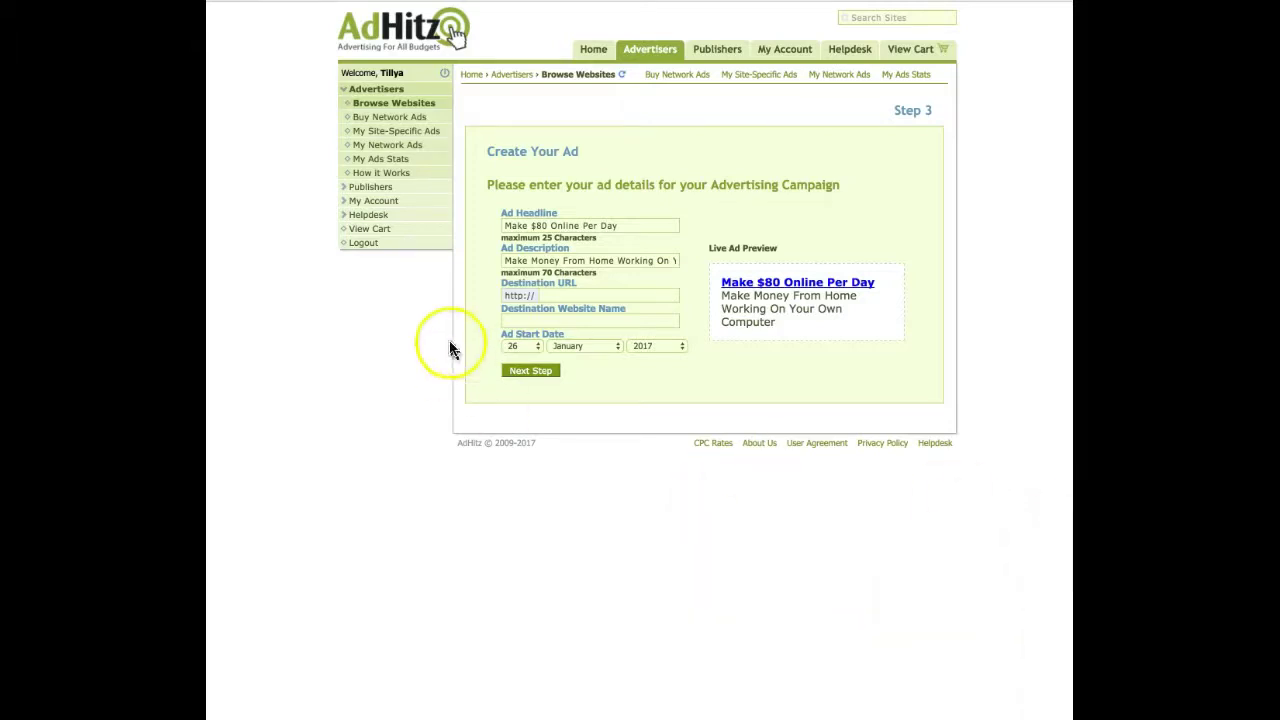
{"action": "left_click", "coordinate": [551, 294]}
{"action": "right_click", "coordinate": [548, 292]}
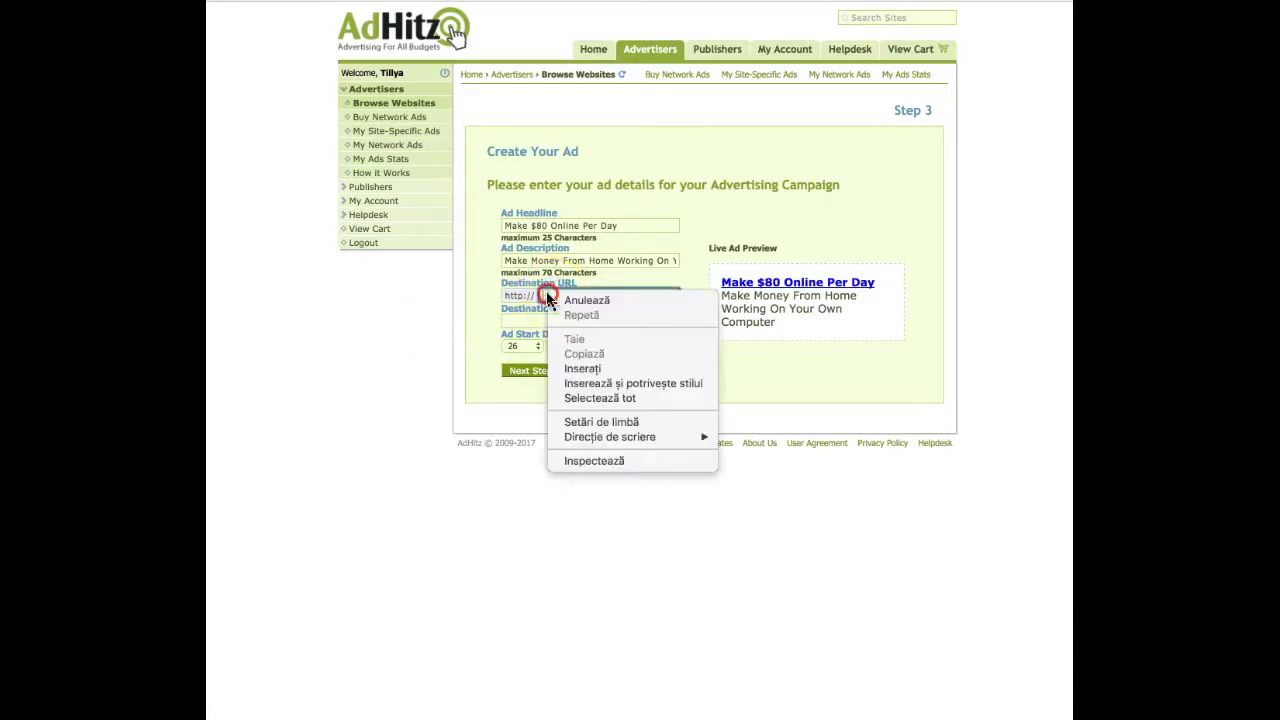
{"action": "left_click", "coordinate": [577, 370]}
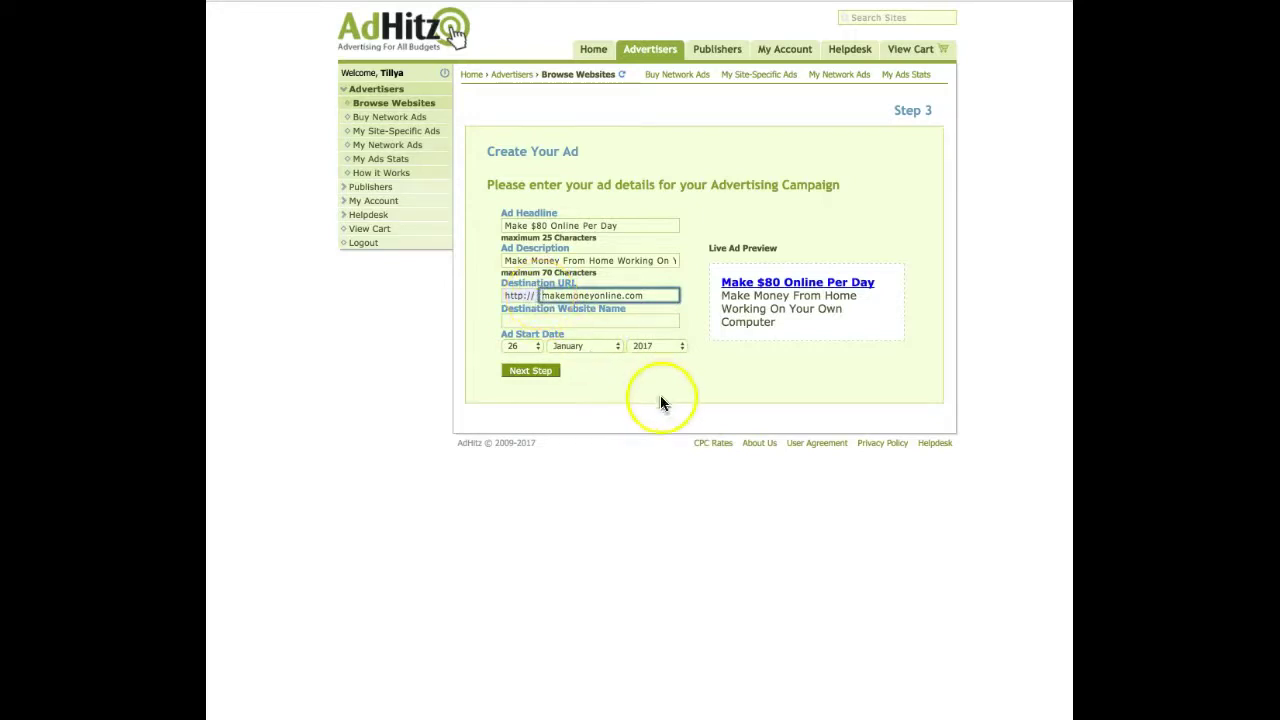
Enter "Make Money Guide" as the destination website name and submit the text ad with the 26 January 2017 start date.
{"action": "left_click", "coordinate": [522, 320]}
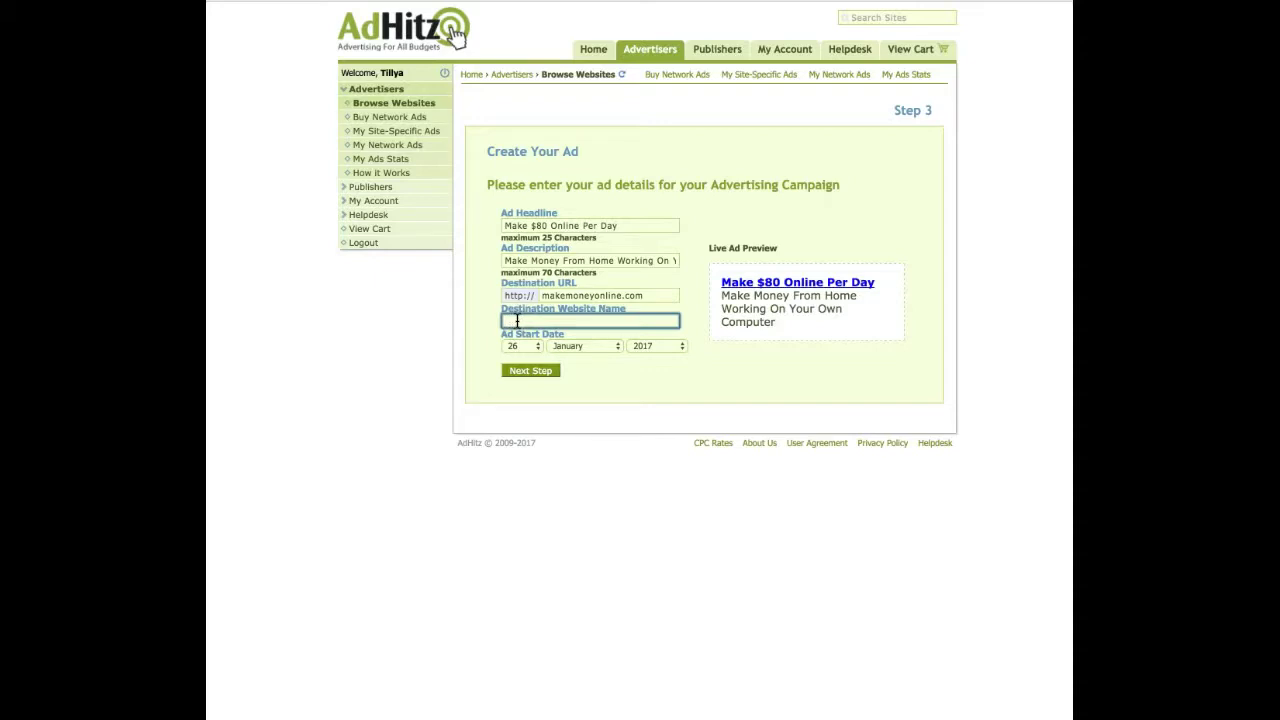
{"action": "type", "text": "Make Money Guide"}
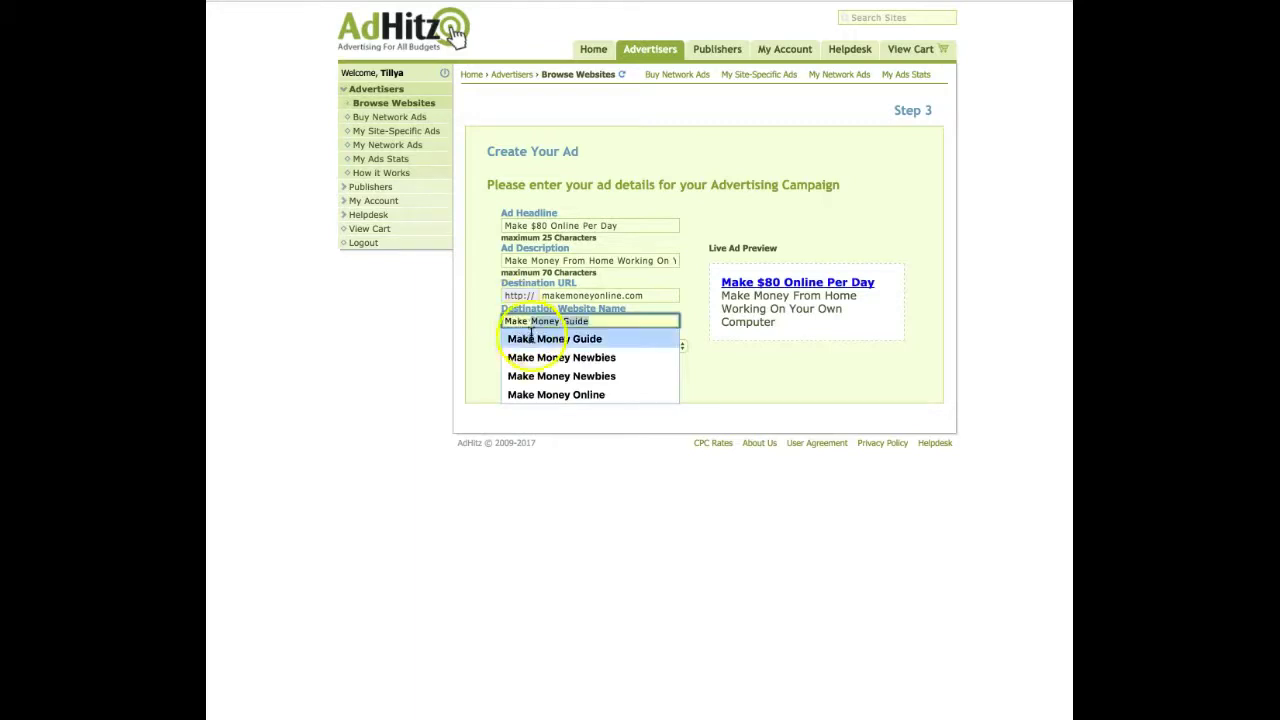
{"action": "left_click", "coordinate": [543, 338]}
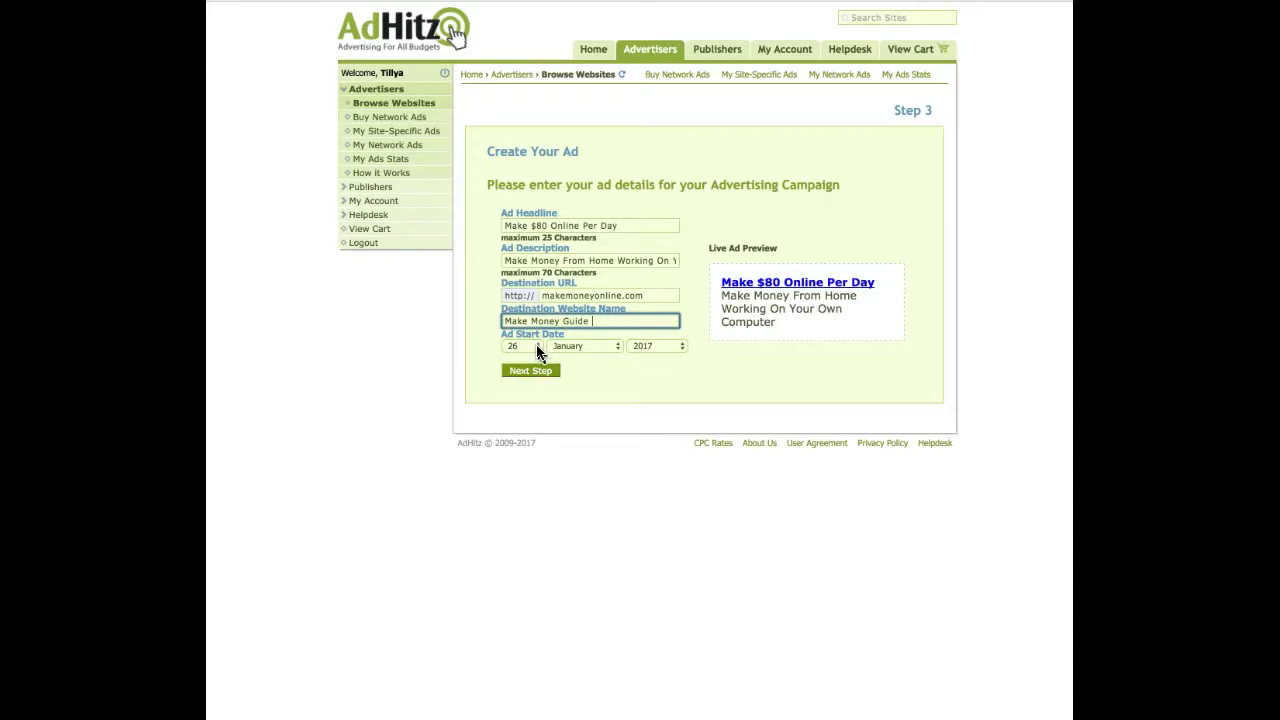
{"action": "left_click", "coordinate": [536, 348]}
{"action": "left_click", "coordinate": [531, 372]}
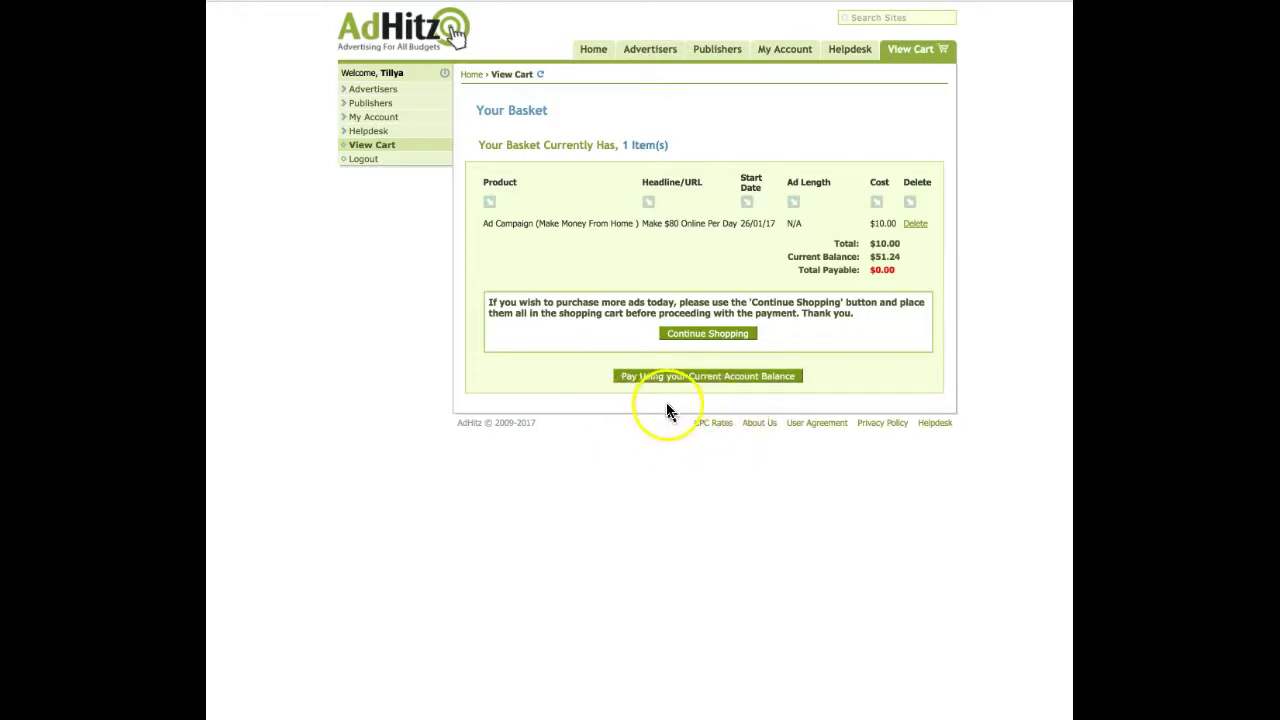
Continue shopping from the basket to start another network campaign and name it "Make Money From Home Fast".
{"action": "left_click", "coordinate": [694, 336]}
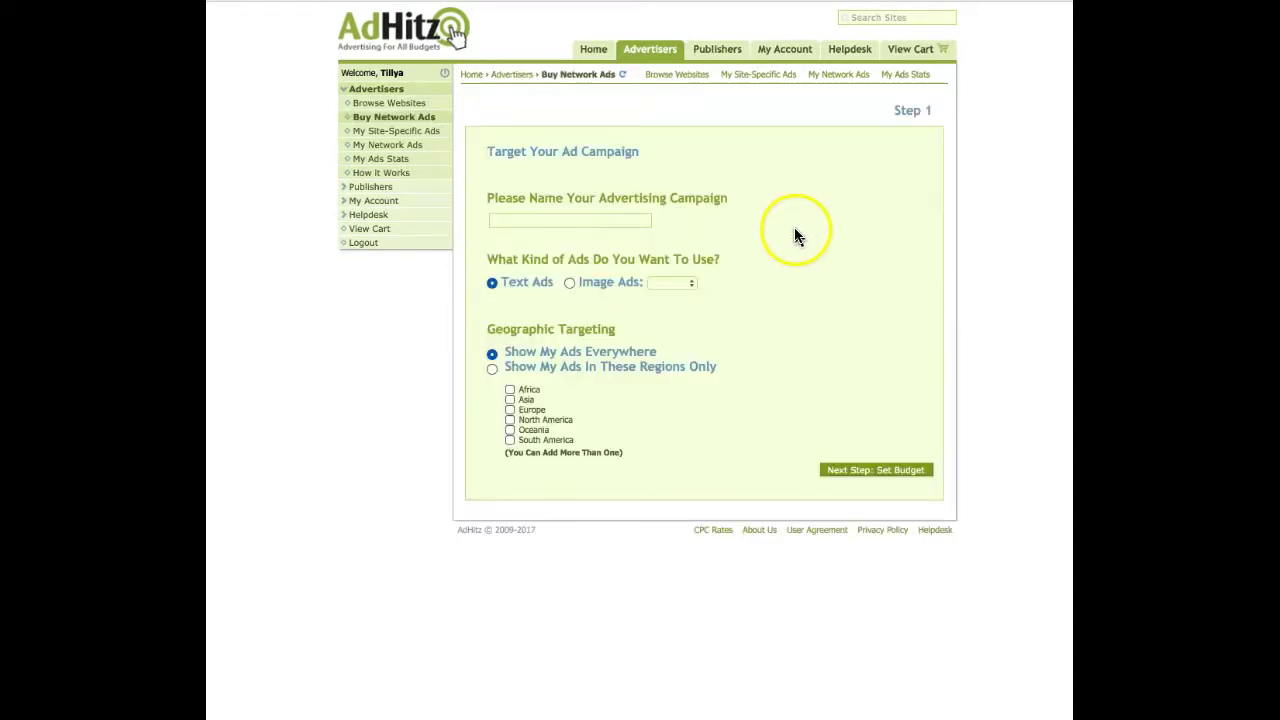
{"action": "left_click", "coordinate": [549, 215]}
{"action": "type", "text": "Make Money From Home Fast"}
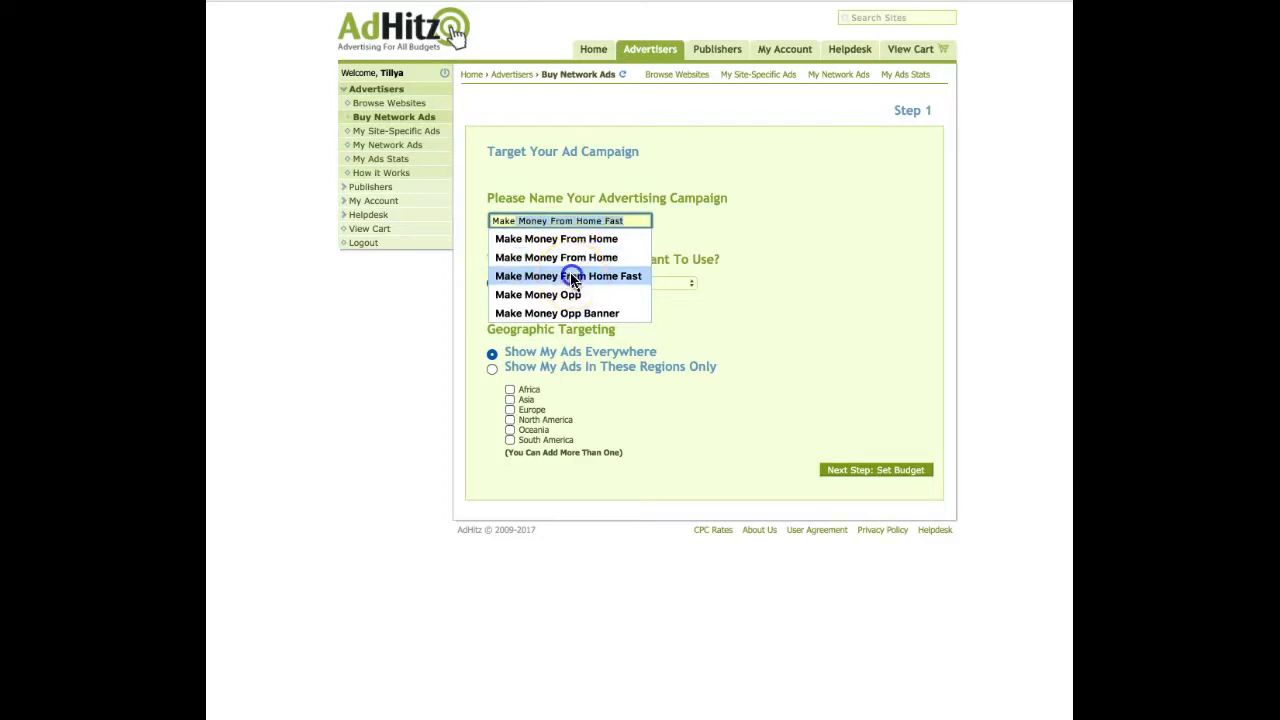
{"action": "left_click", "coordinate": [568, 276]}
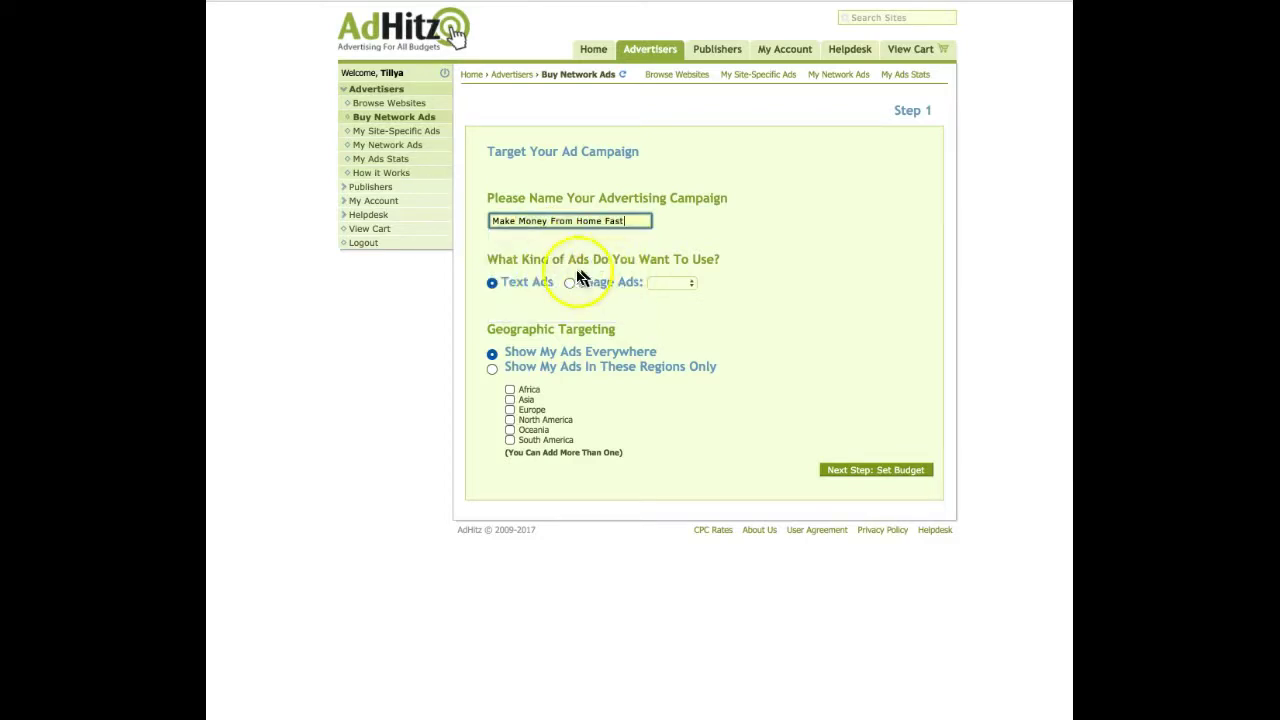
Choose image ads in the 468x60 size for the new campaign.
{"action": "left_click", "coordinate": [569, 283]}
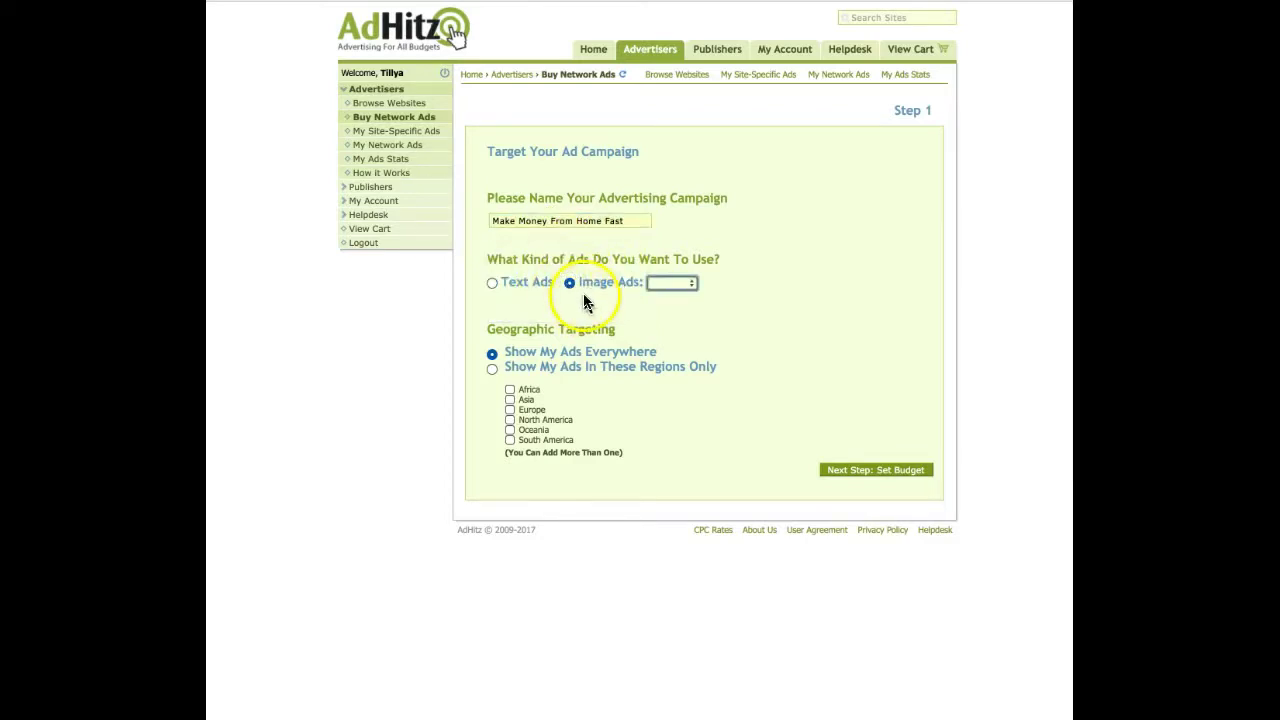
{"action": "left_click", "coordinate": [690, 285]}
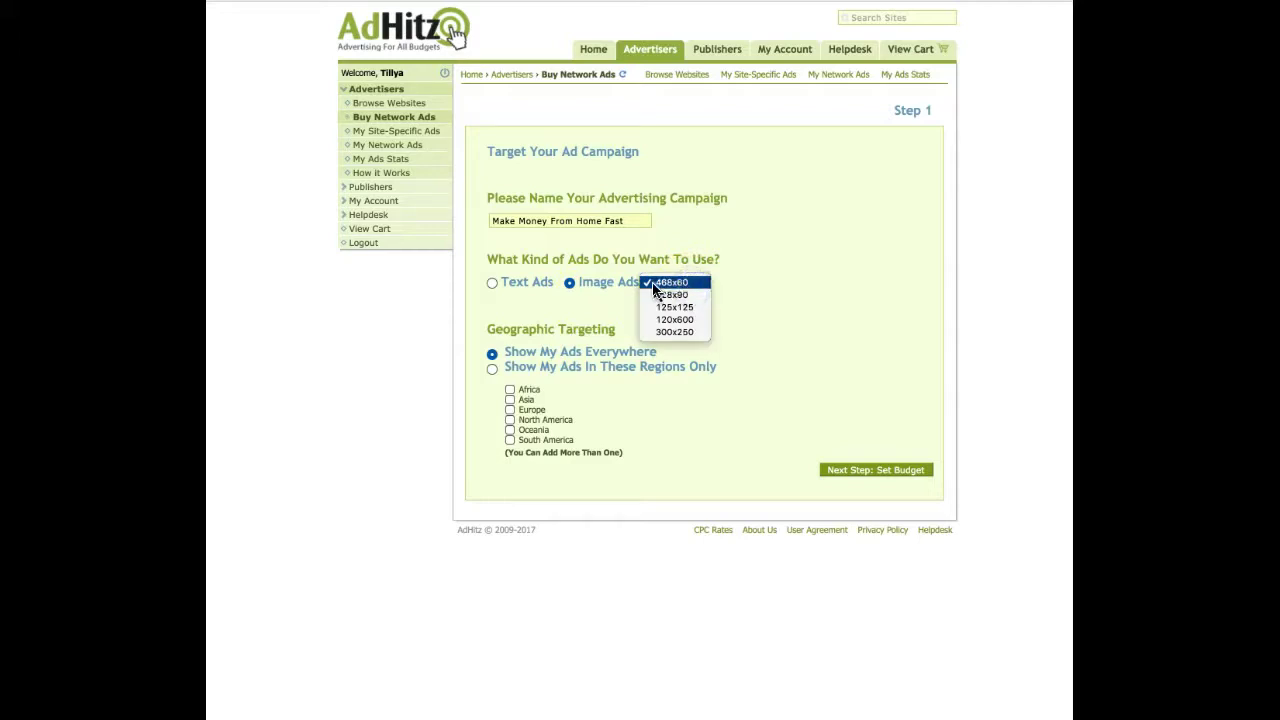
{"action": "left_click", "coordinate": [668, 285]}
{"action": "left_click", "coordinate": [697, 286]}
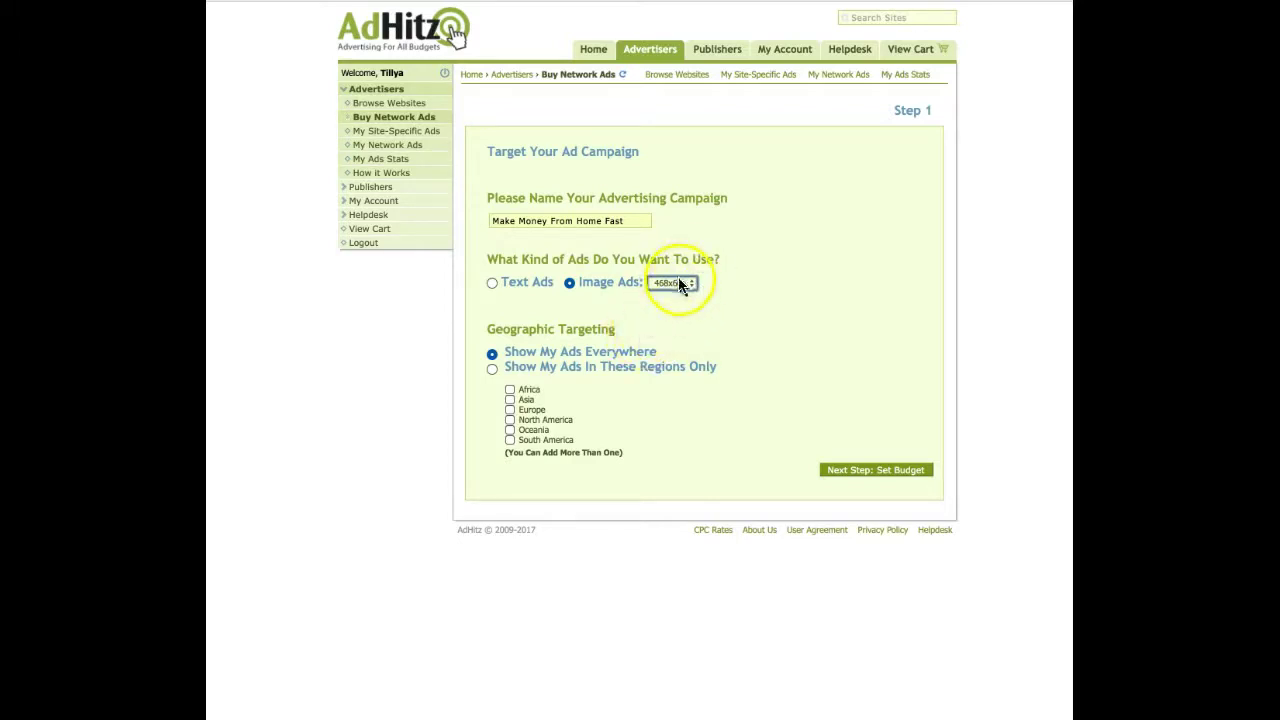
Restrict the campaign's geographic targeting to Europe and North America, and proceed to the budget settings.
{"action": "left_click", "coordinate": [491, 369]}
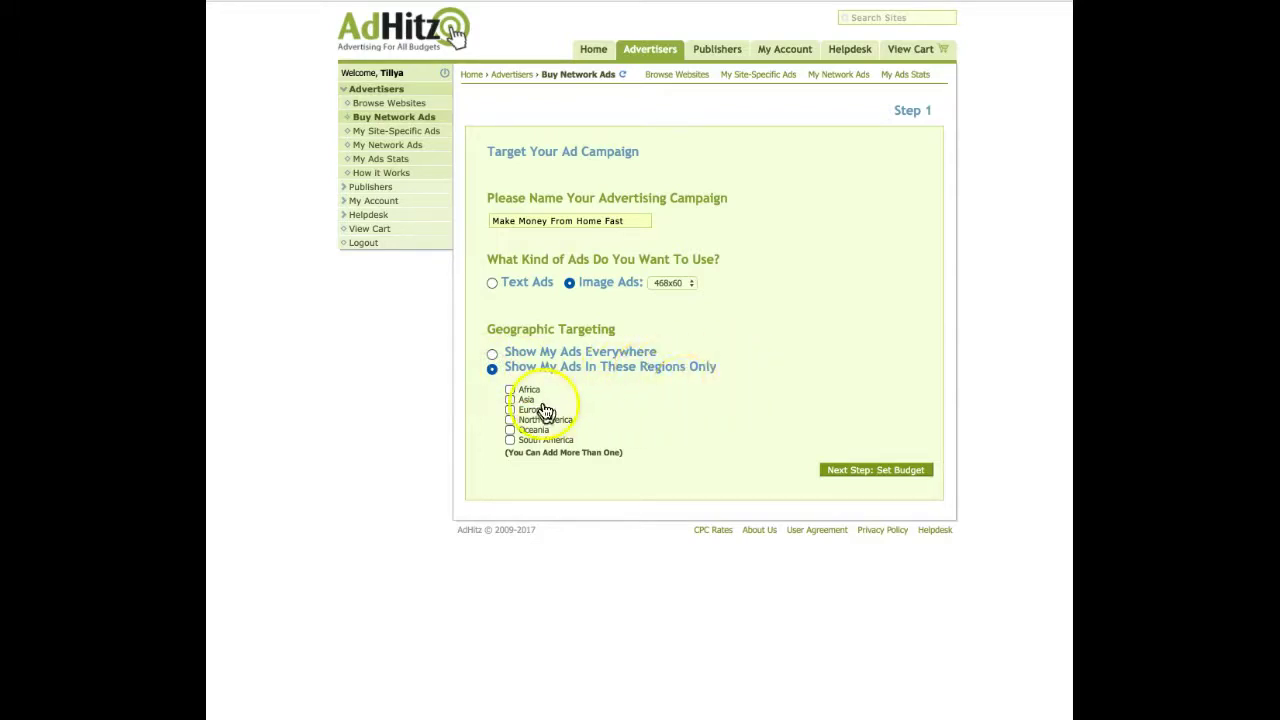
{"action": "left_click", "coordinate": [510, 409]}
{"action": "left_click", "coordinate": [510, 420]}
{"action": "left_click", "coordinate": [855, 470]}
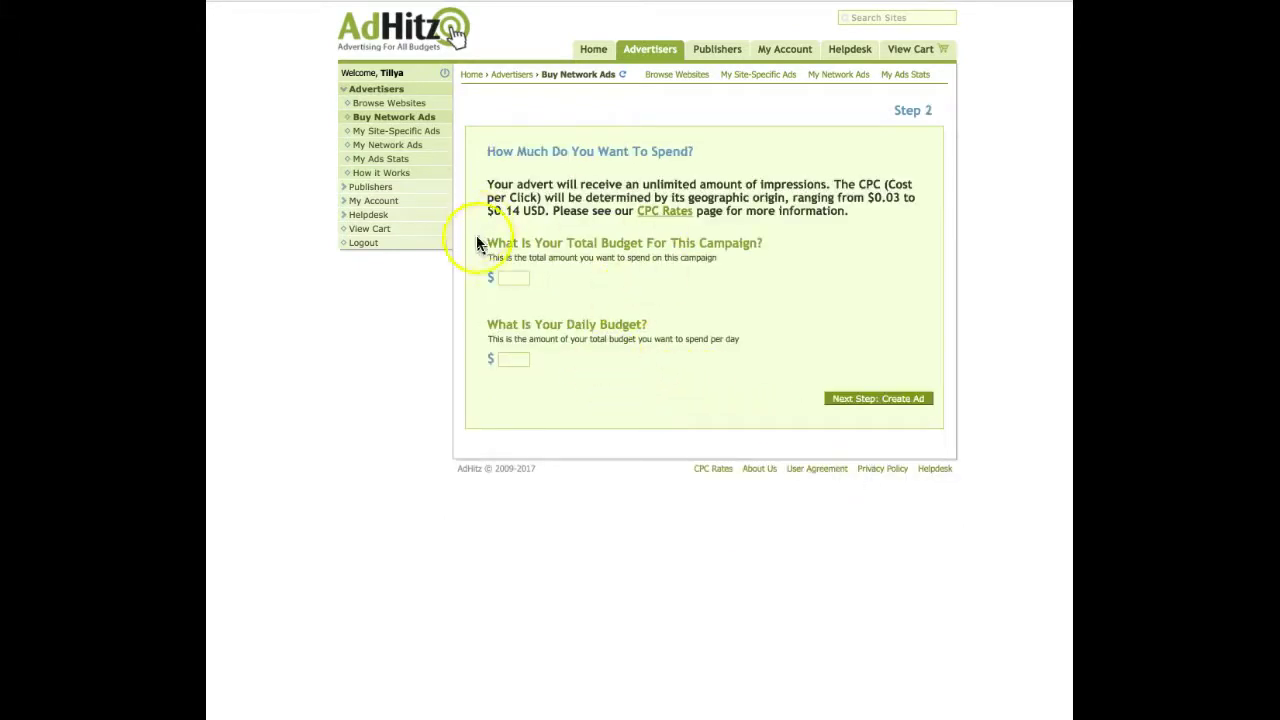
Set the image campaign's total budget to $10.00 and its daily budget to $3.00, and proceed to ad creation.
{"action": "left_click", "coordinate": [512, 276]}
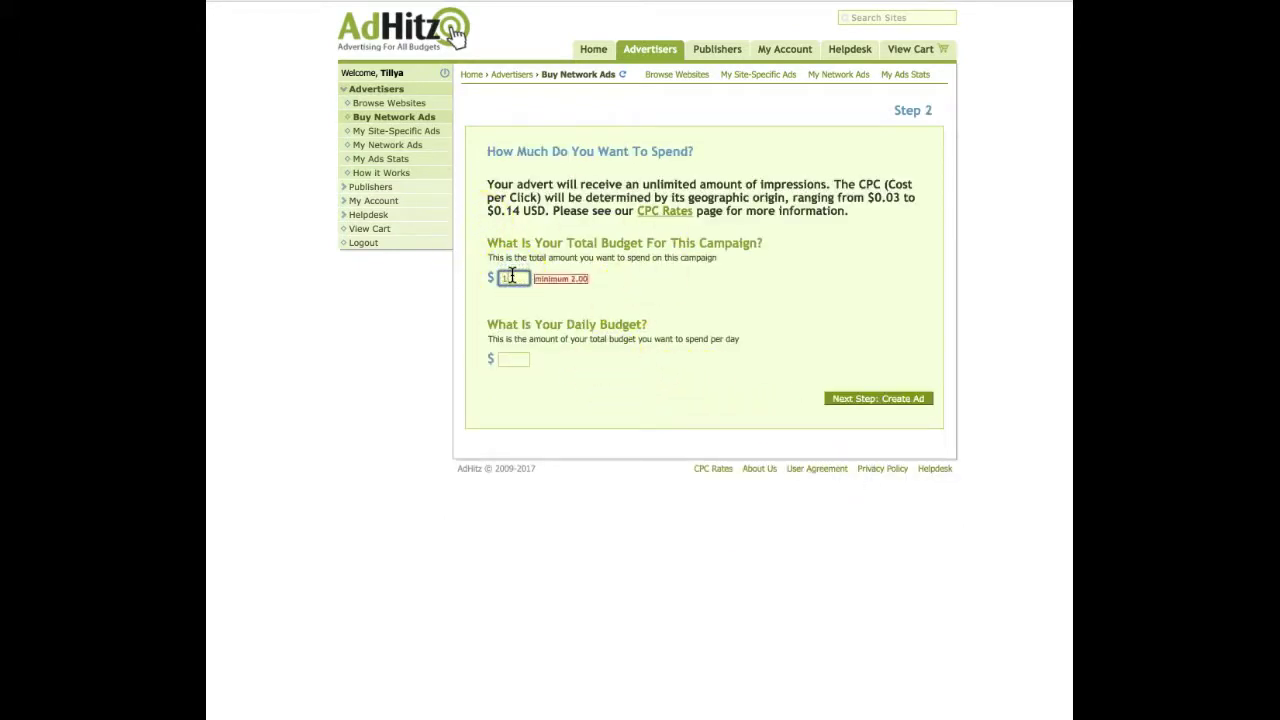
{"action": "type", "text": "10.00"}
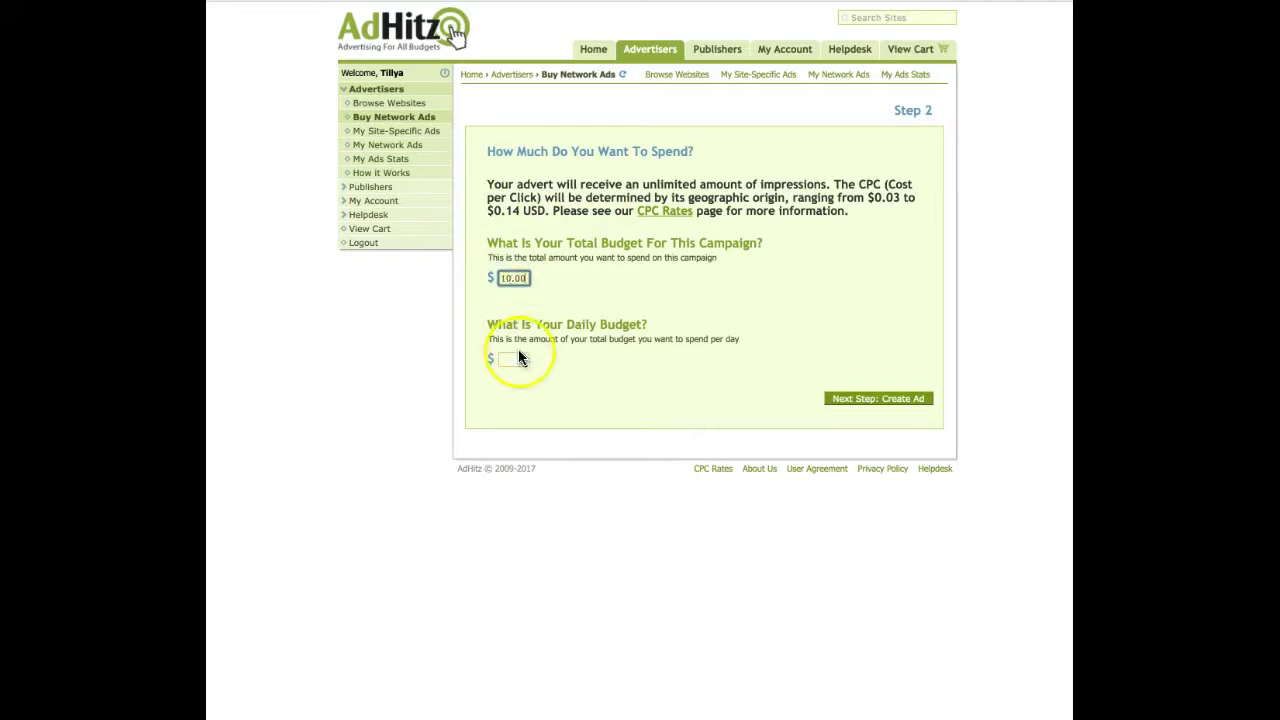
{"action": "left_click", "coordinate": [514, 357]}
{"action": "type", "text": "3.00"}
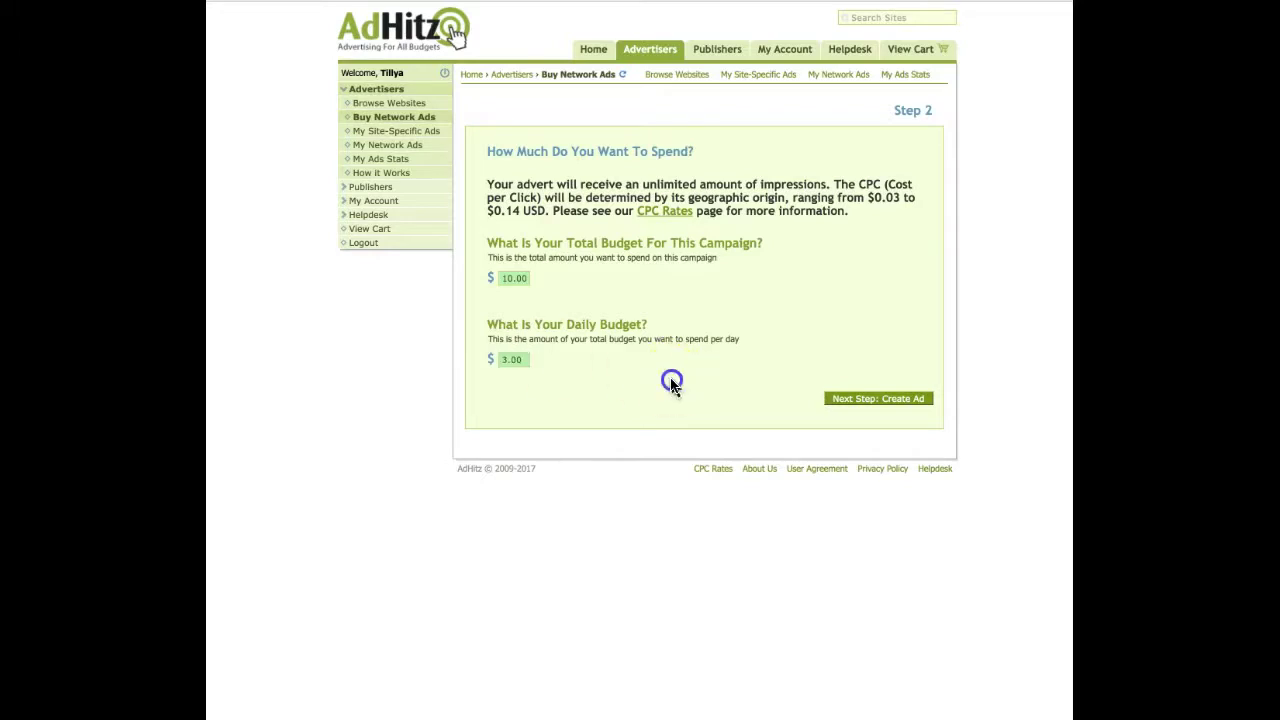
{"action": "left_click", "coordinate": [871, 400]}
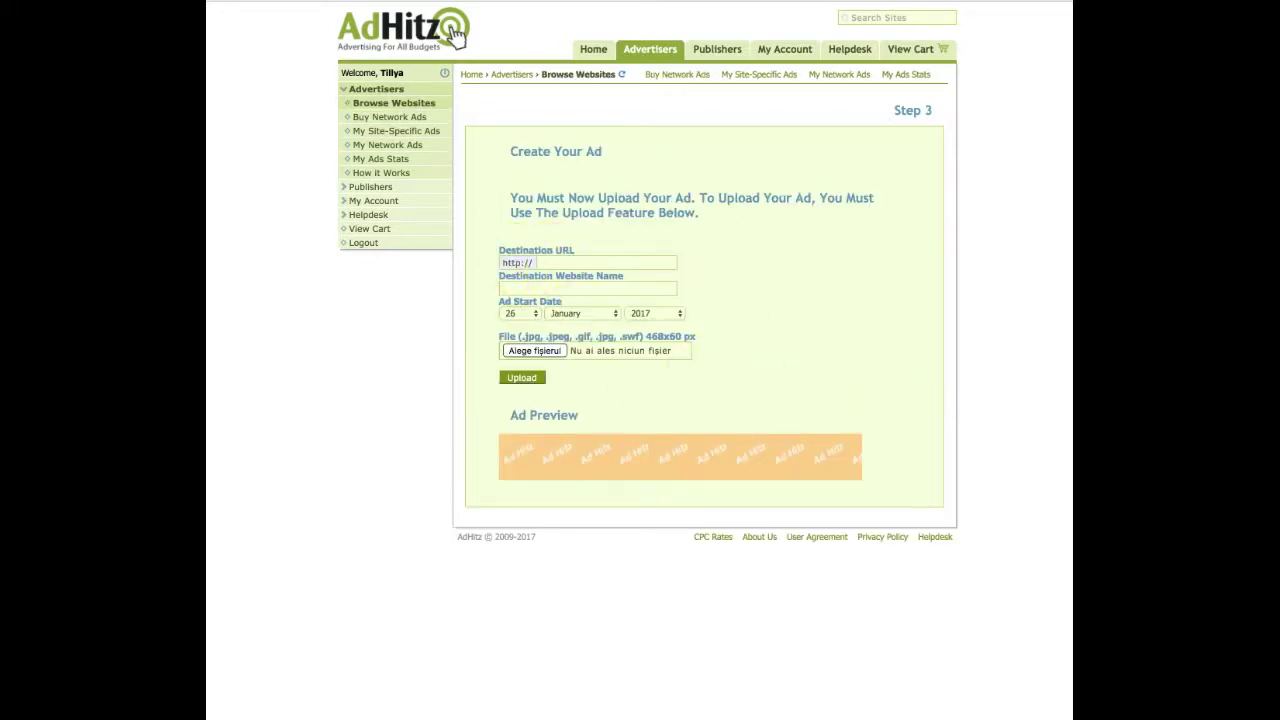
Copy makemoneyonline.com from the text document again and paste it as the image ad's destination URL.
{"action": "left_click_drag", "start_coordinate": [1081, 509], "coordinate": [1043, 509]}
{"action": "right_click", "coordinate": [862, 572]}
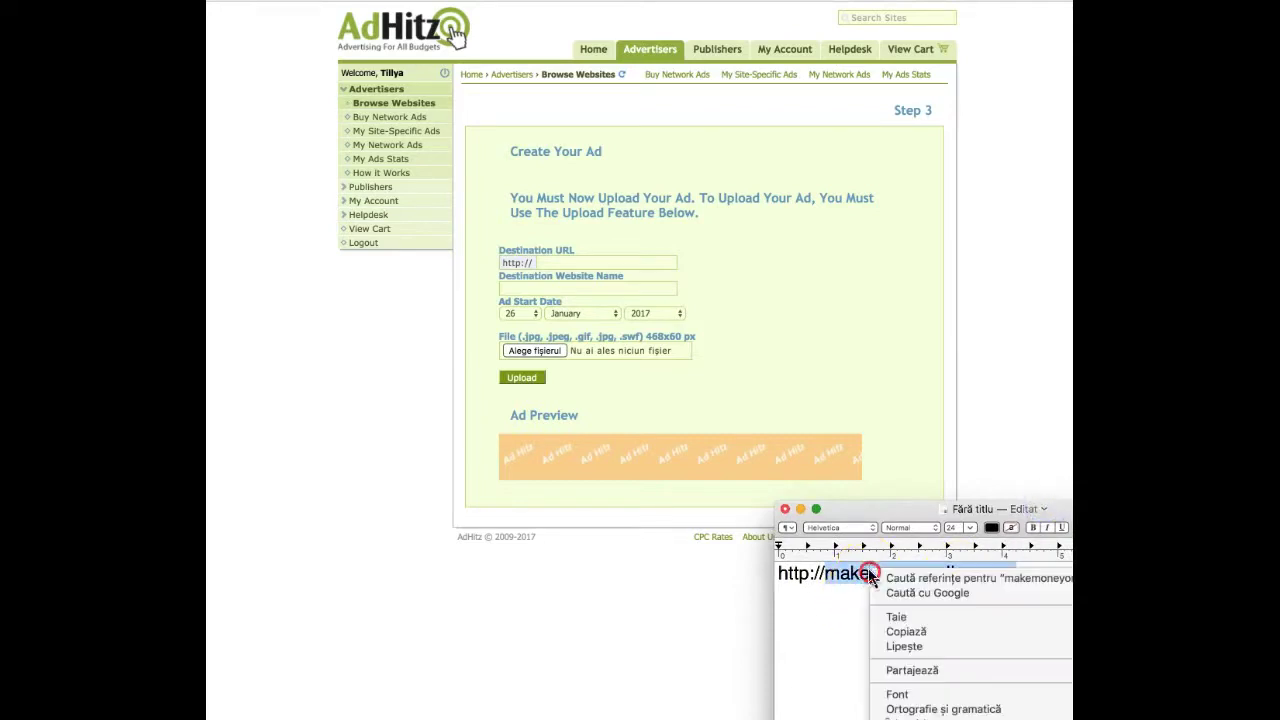
{"action": "left_click", "coordinate": [914, 632]}
{"action": "left_click", "coordinate": [800, 509]}
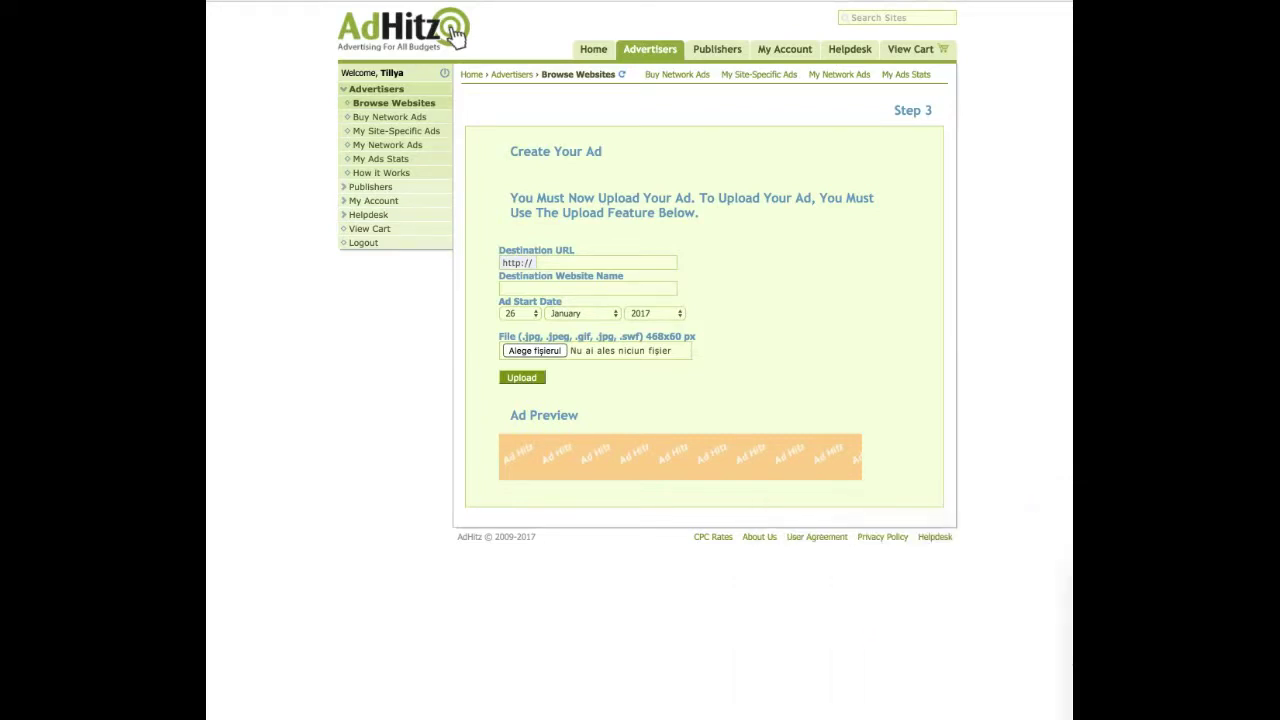
{"action": "right_click", "coordinate": [543, 263]}
{"action": "left_click", "coordinate": [566, 338]}
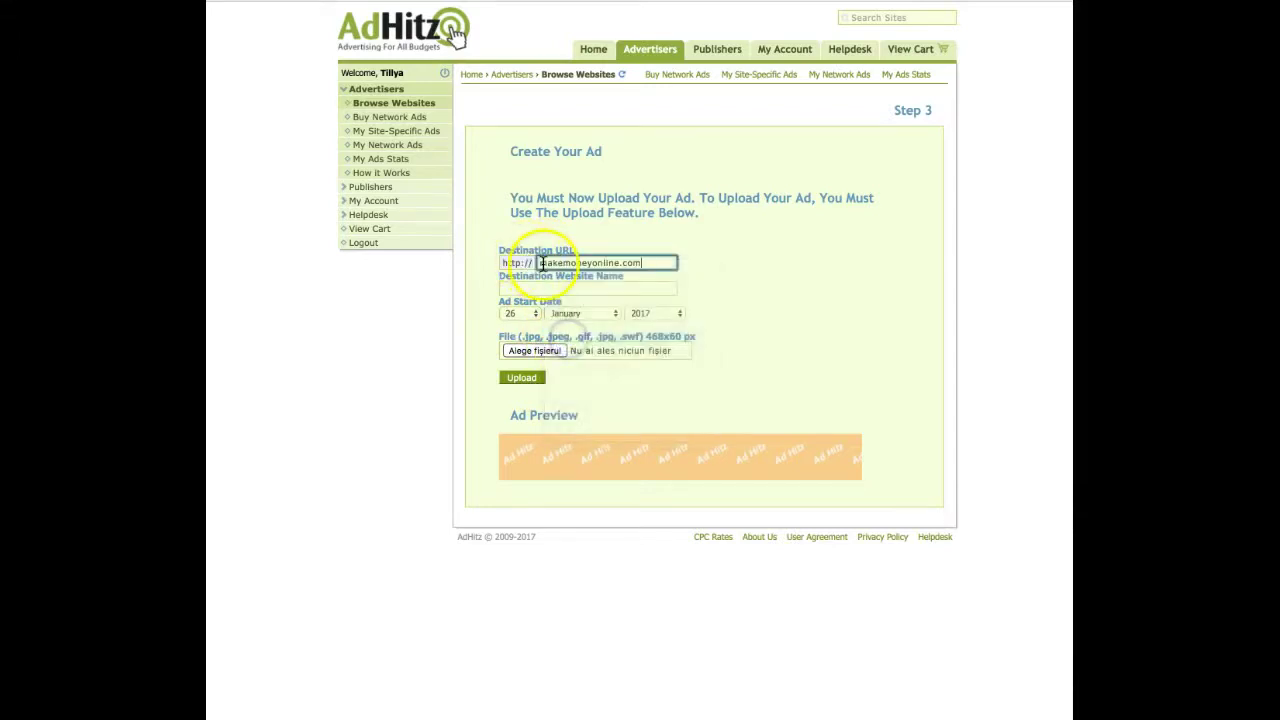
{"action": "left_click", "coordinate": [538, 263]}
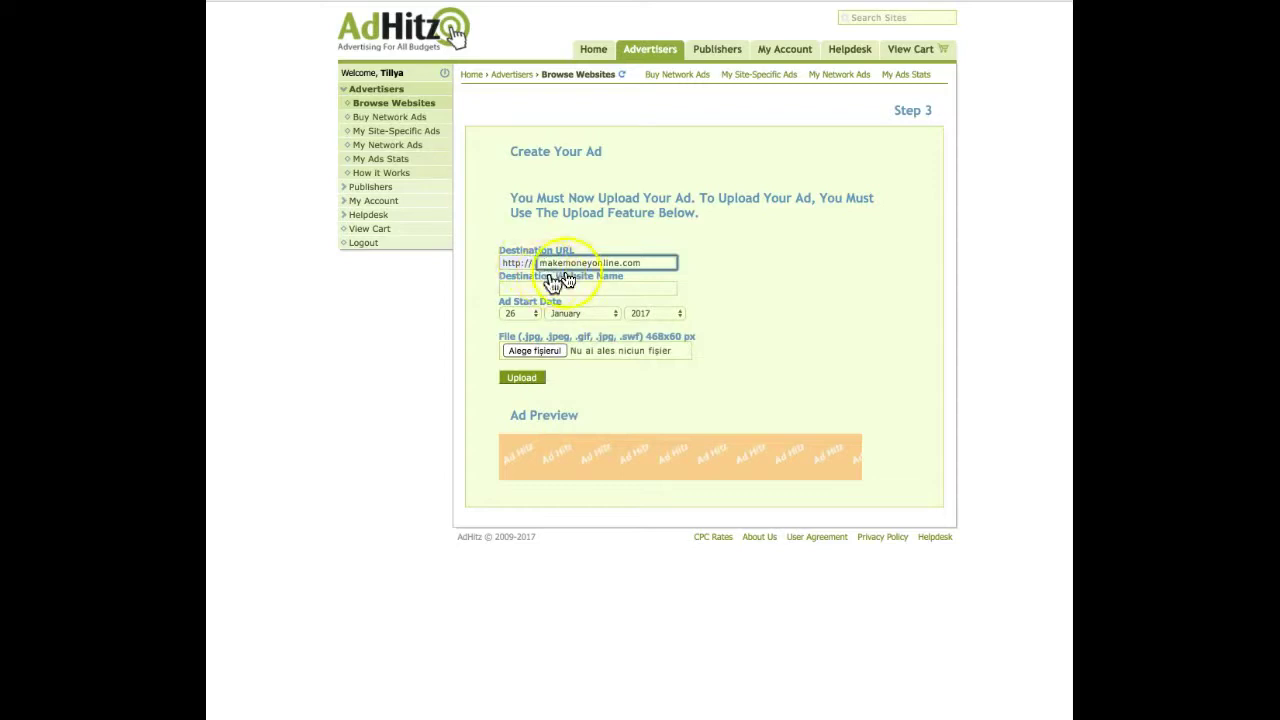
Enter "Make Money Guide" as the image ad's destination website name.
{"action": "left_click", "coordinate": [528, 288]}
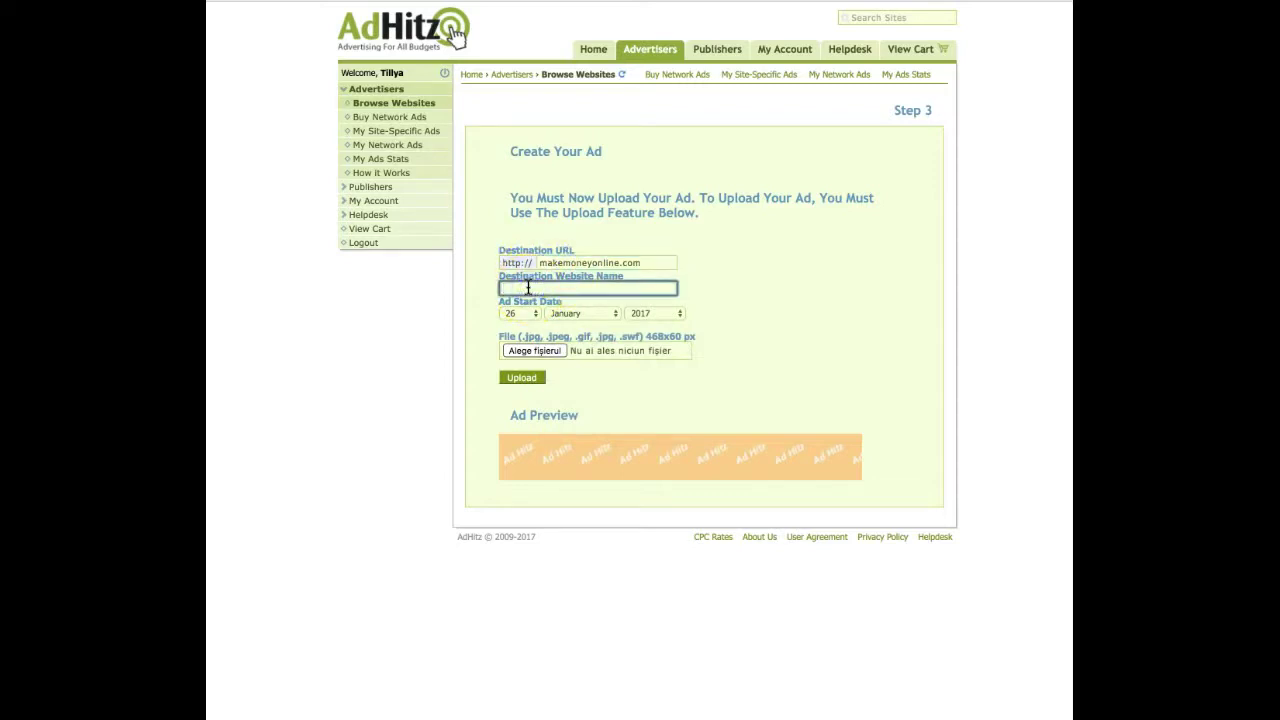
{"action": "type", "text": "Ma"}
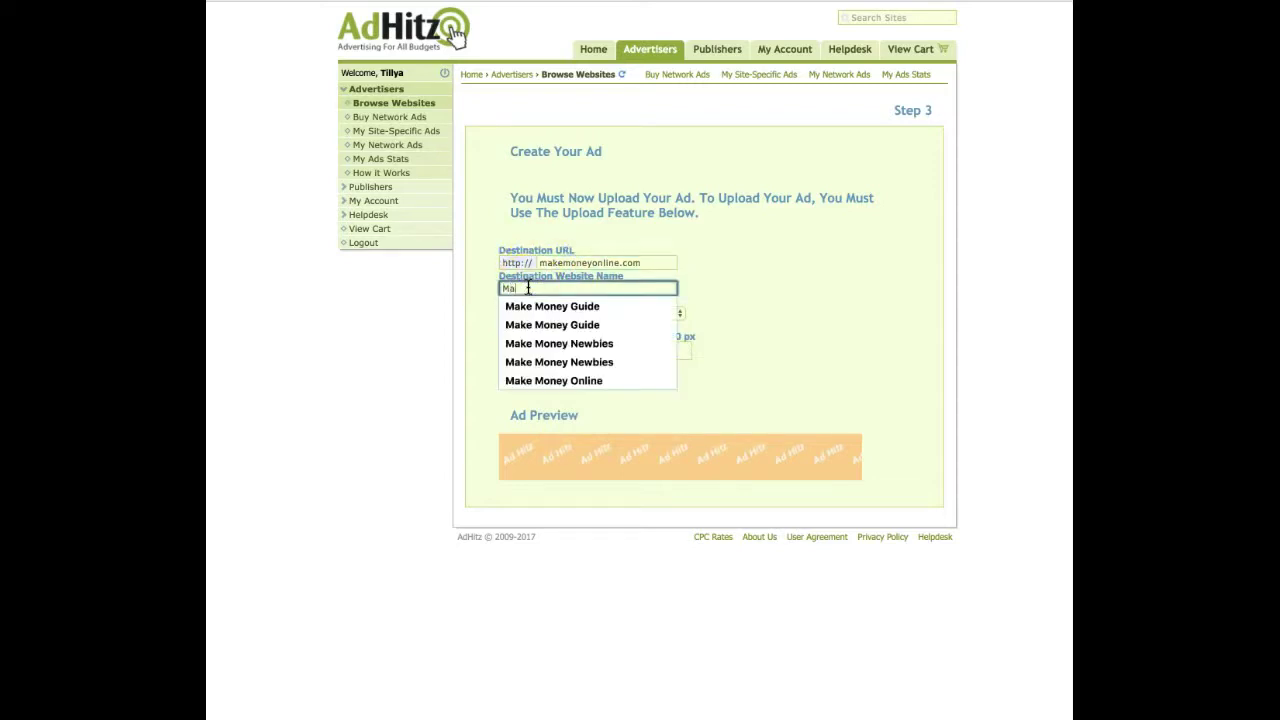
{"action": "type", "text": "ke"}
{"action": "left_click", "coordinate": [531, 306]}
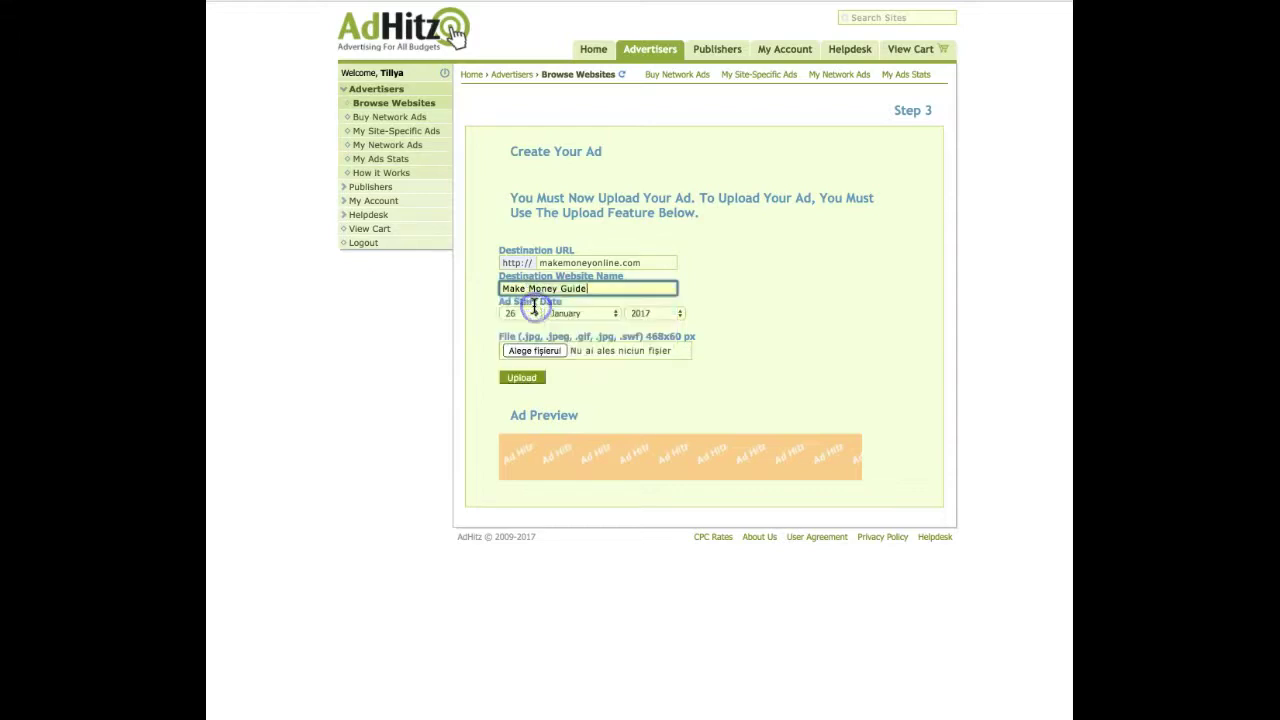
{"action": "left_click", "coordinate": [713, 317]}
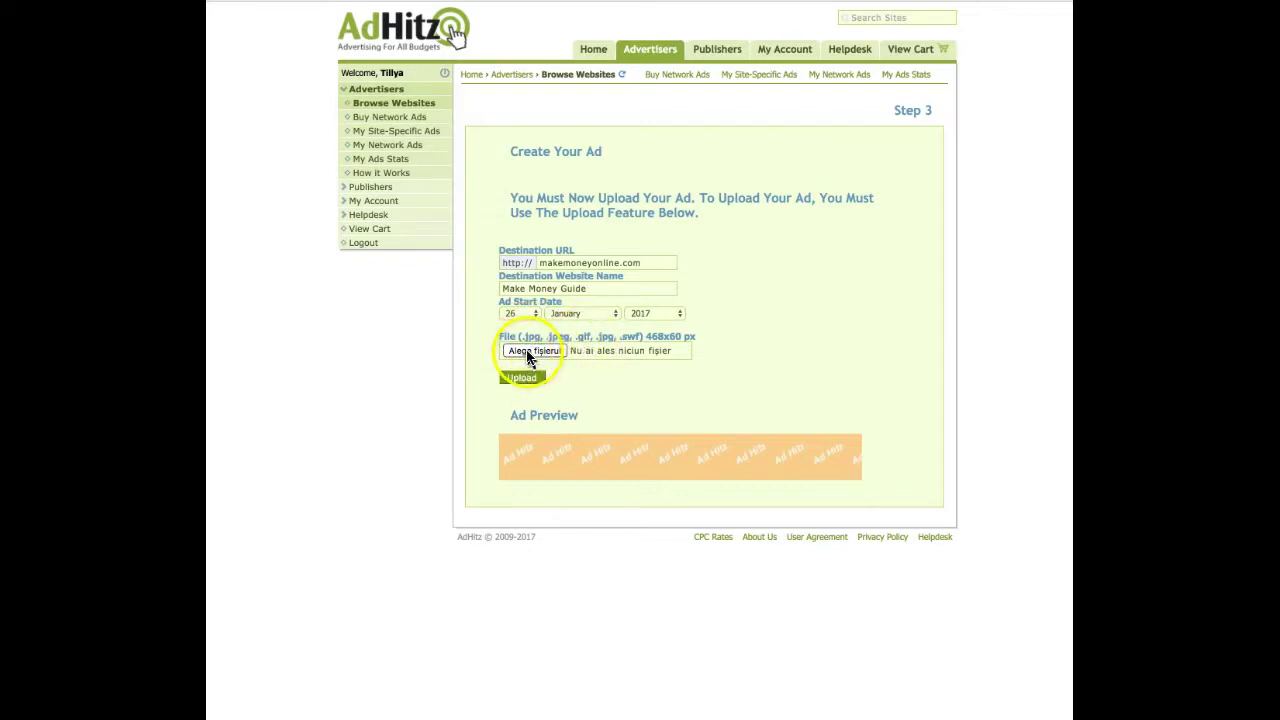
Choose the 468x60 banner file 2917.png from the BANNERS folder and upload it as the ad image.
{"action": "left_click", "coordinate": [530, 355]}
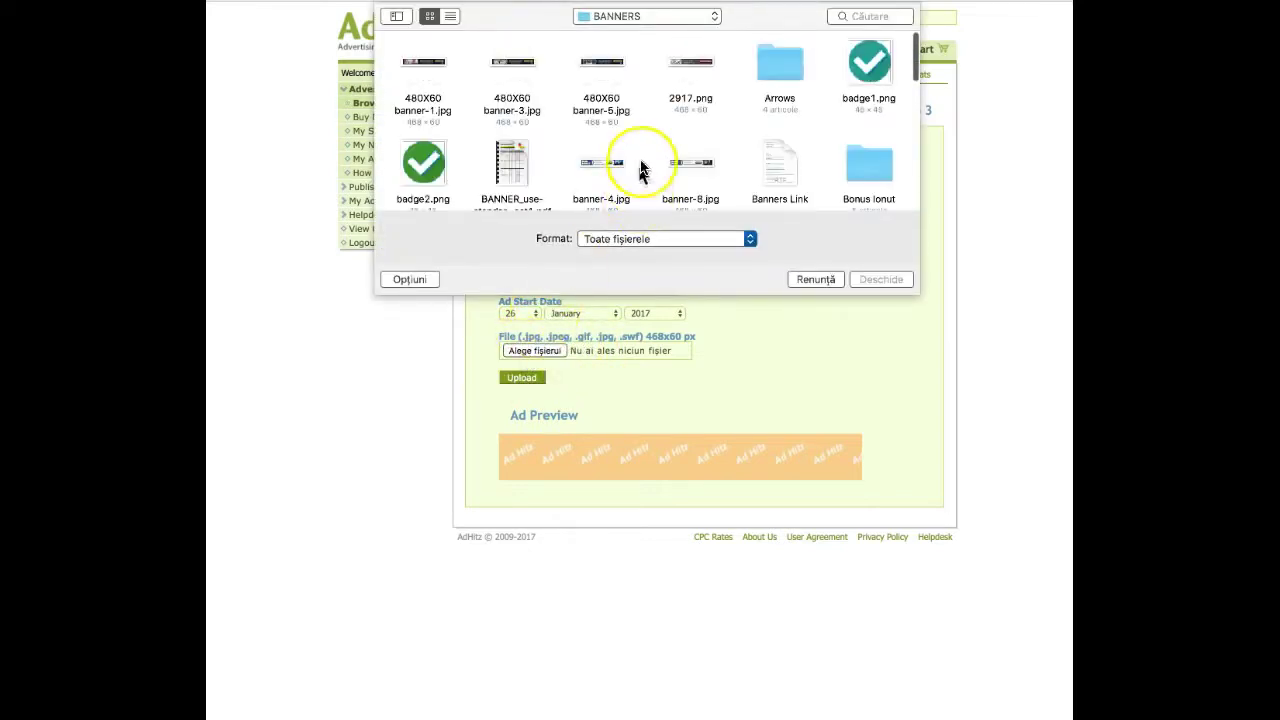
{"action": "left_click", "coordinate": [681, 68]}
{"action": "left_click", "coordinate": [880, 279]}
{"action": "left_click", "coordinate": [524, 380]}
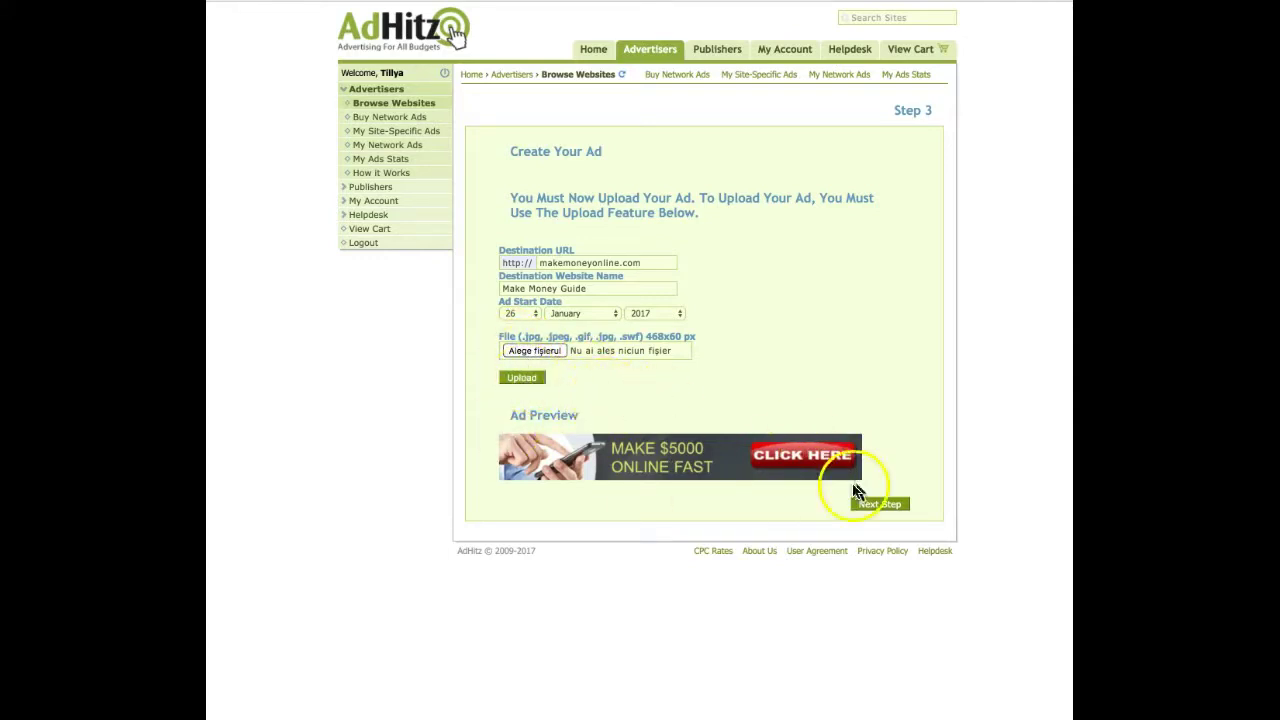
Finish the image ad by continuing to the basket, and delete both Make Money From Home ad campaigns from it.
{"action": "left_click", "coordinate": [880, 505]}
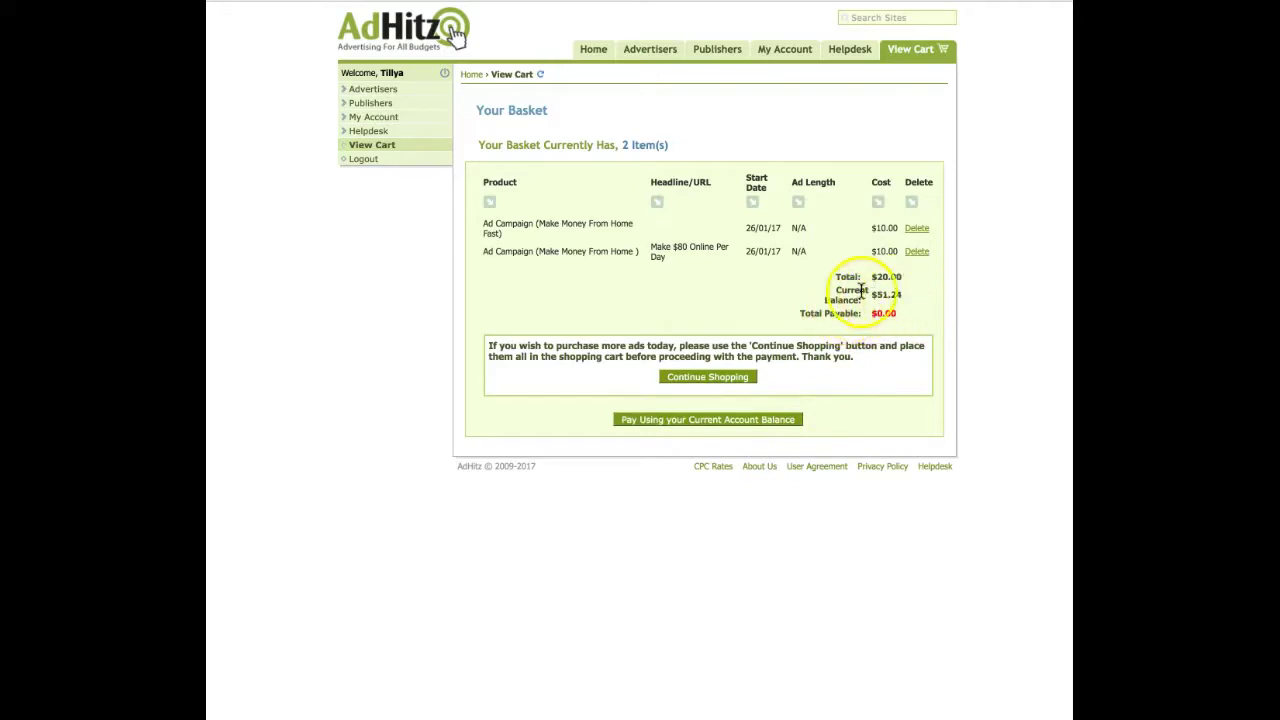
{"action": "left_click", "coordinate": [918, 251]}
{"action": "left_click", "coordinate": [918, 251]}
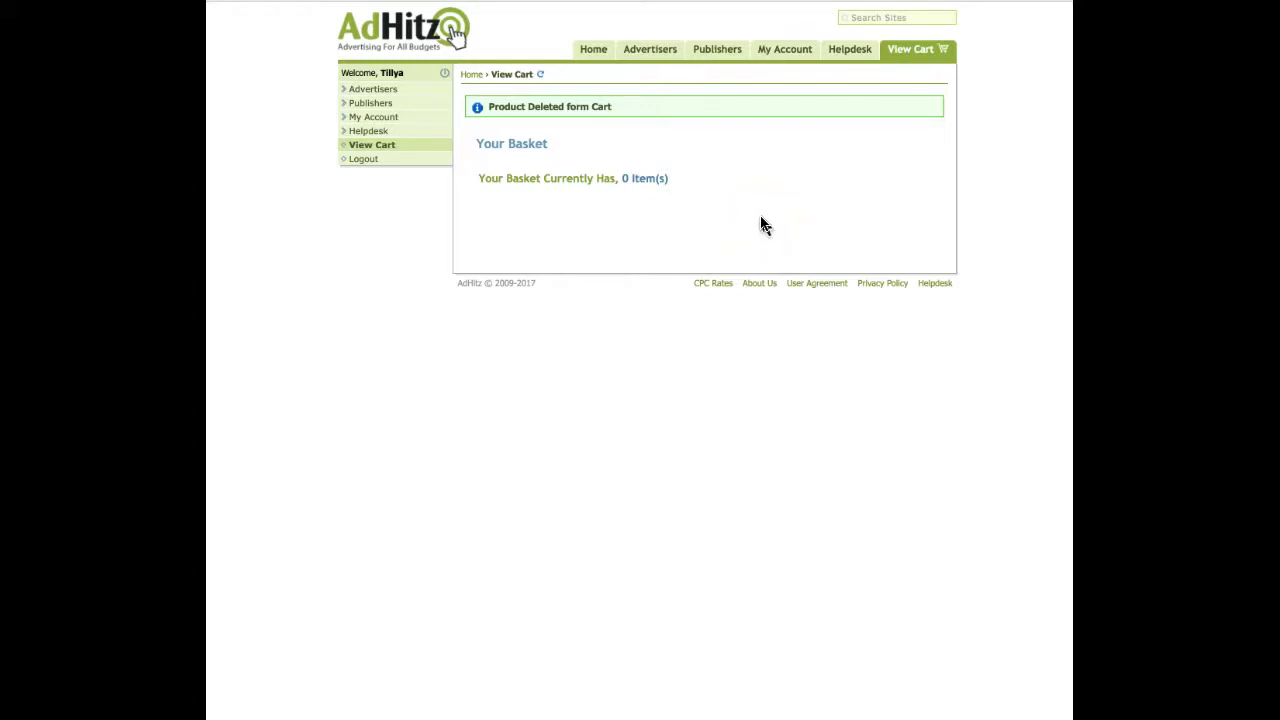
Browse the websites available to advertise on, open ClixSense.com and check its image and text pay-per-click ad prices.
{"action": "left_click", "coordinate": [592, 52]}
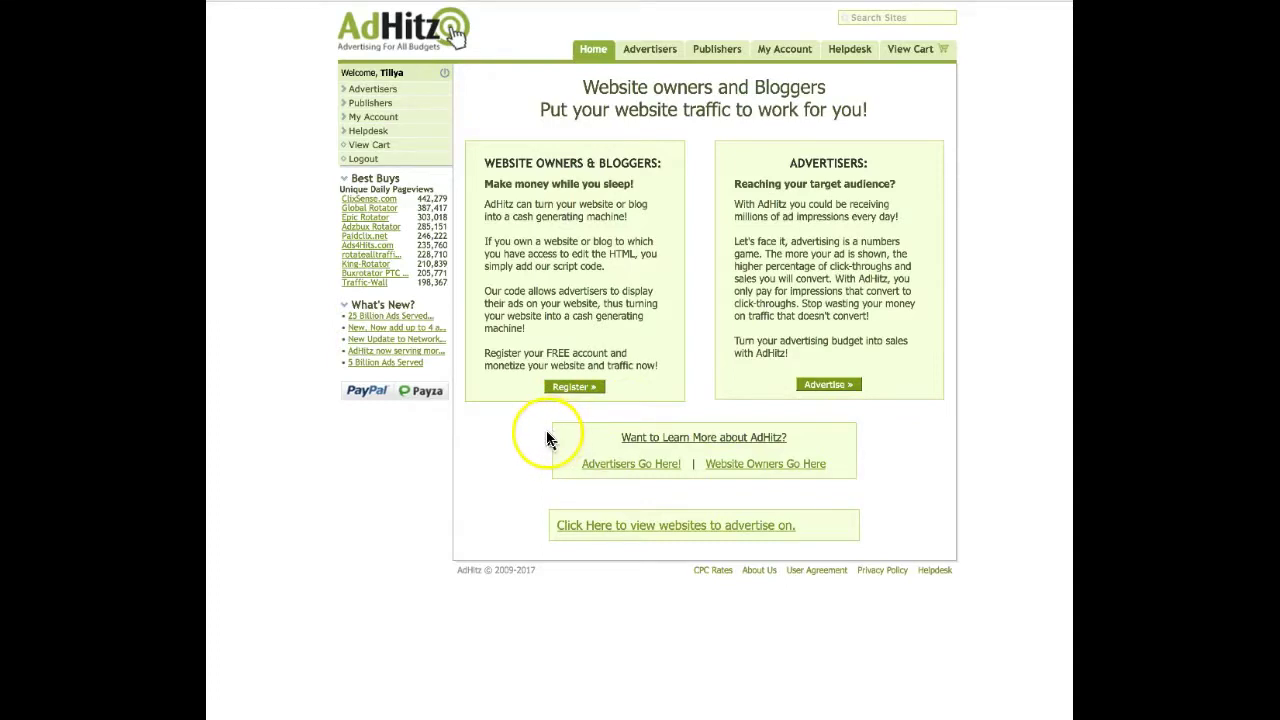
{"action": "left_click", "coordinate": [651, 533]}
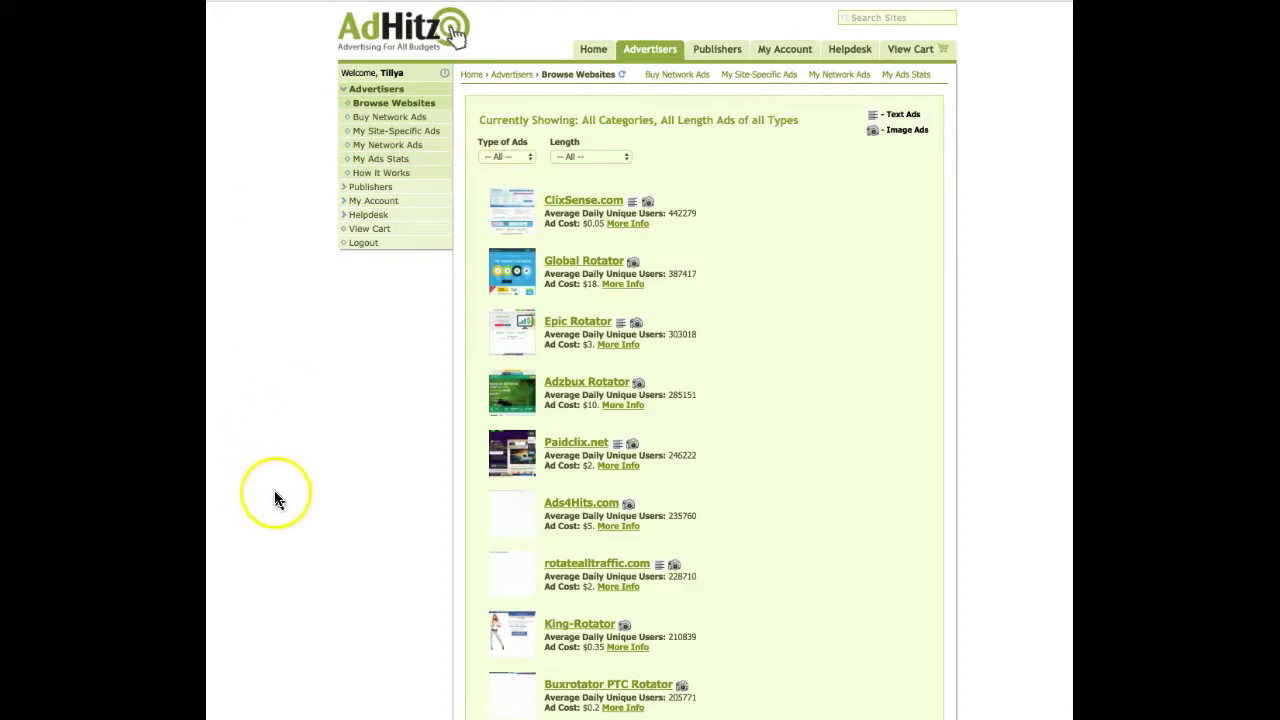
{"action": "left_click", "coordinate": [583, 208]}
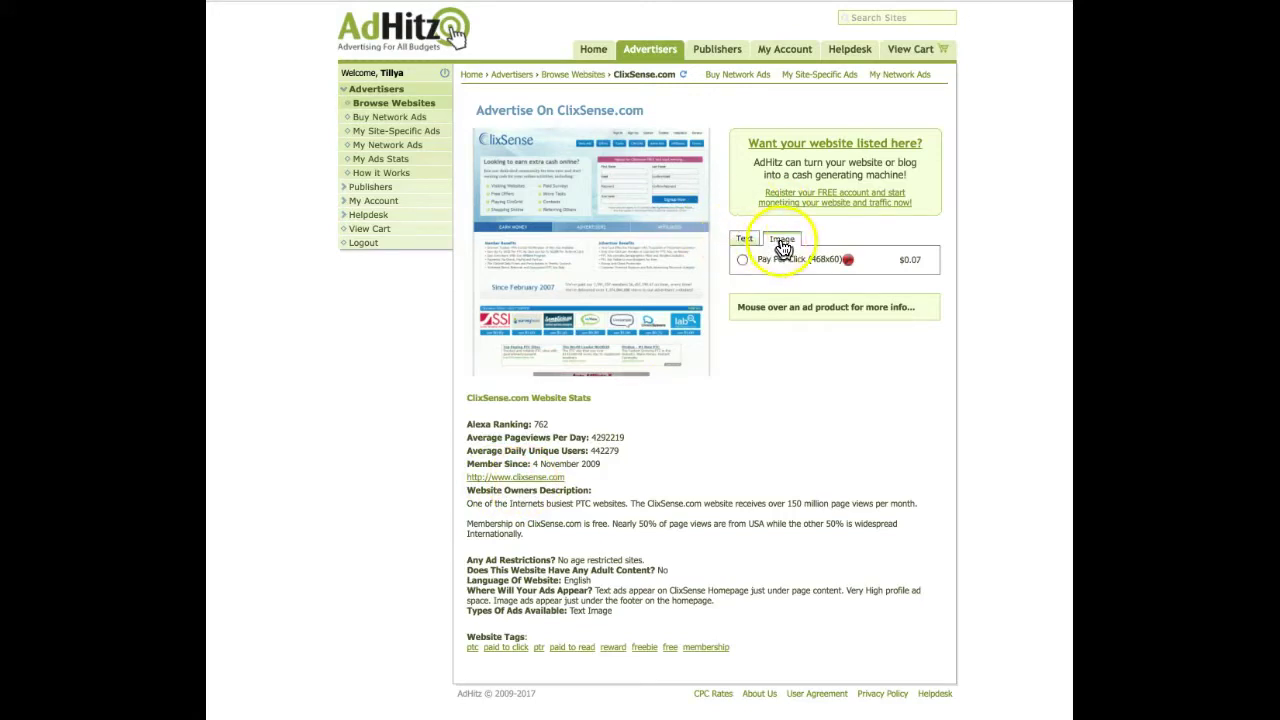
{"action": "mouse_move", "coordinate": [777, 263]}
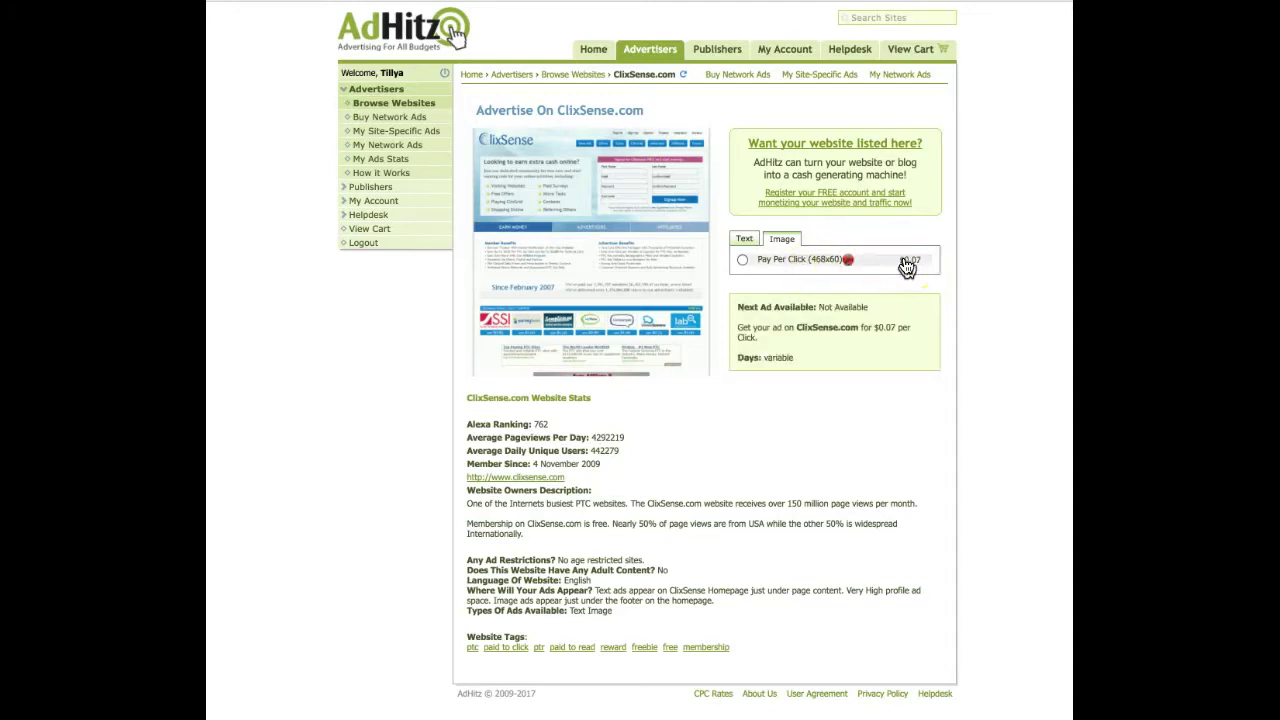
{"action": "left_click", "coordinate": [745, 238]}
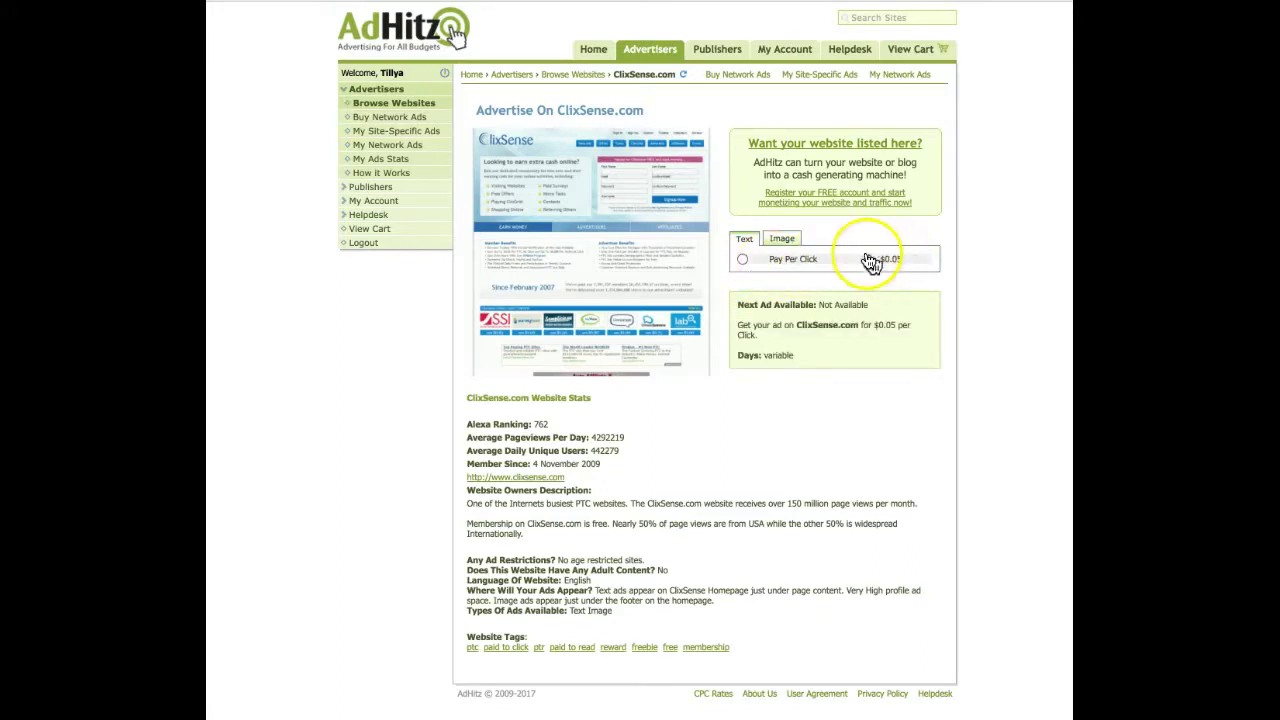
Visit the ClixSense website from its listing to see where ads are shown, and look through its paid-to-click adverts.
{"action": "left_click", "coordinate": [527, 479]}
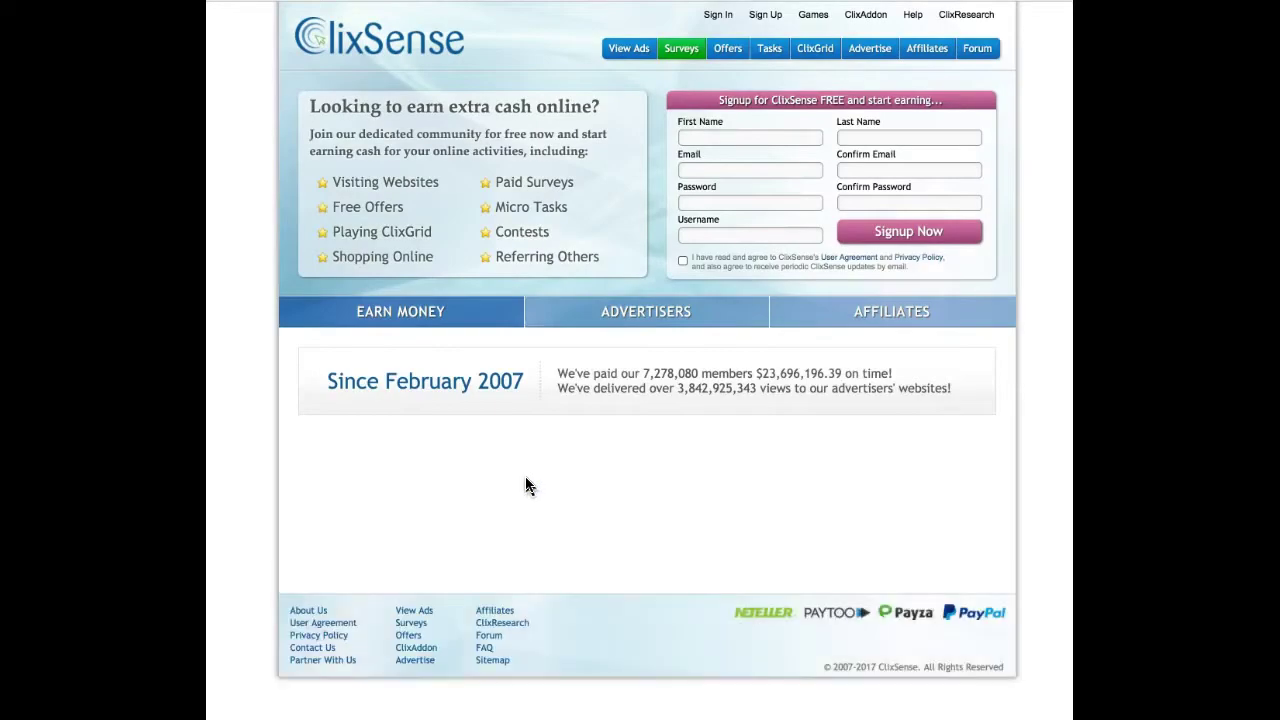
{"action": "left_click", "coordinate": [455, 381]}
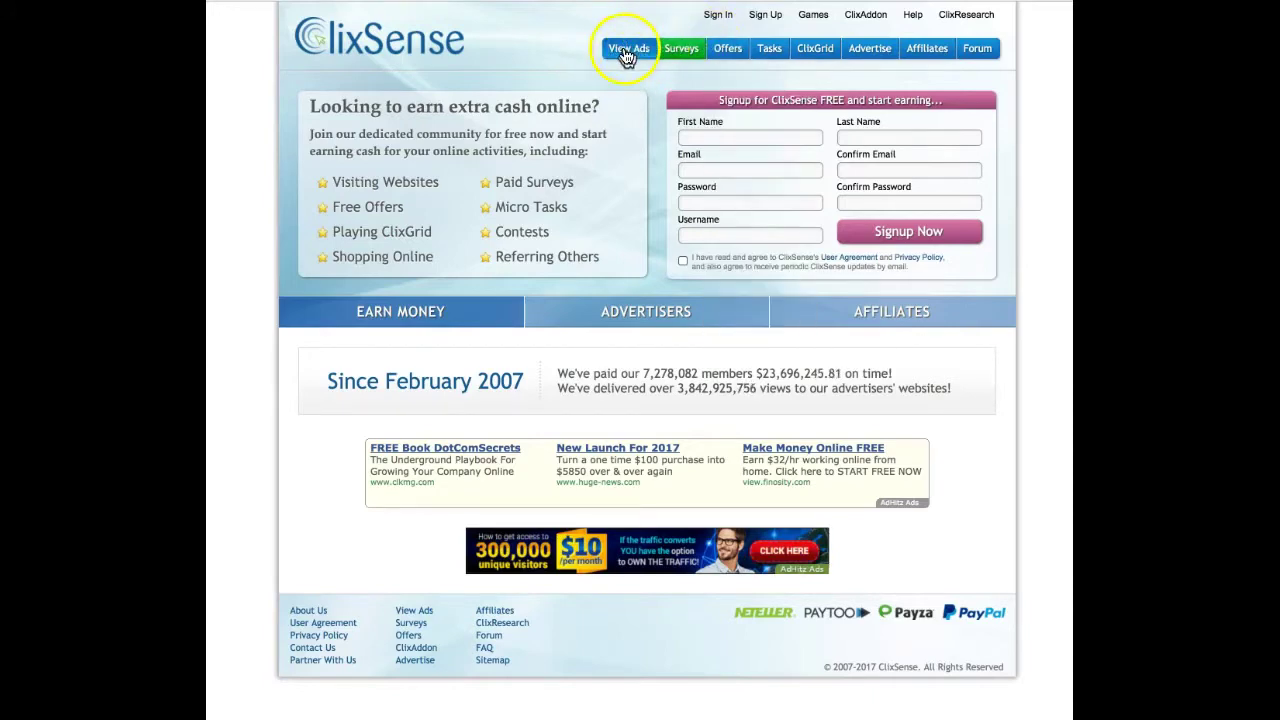
{"action": "left_click", "coordinate": [626, 52]}
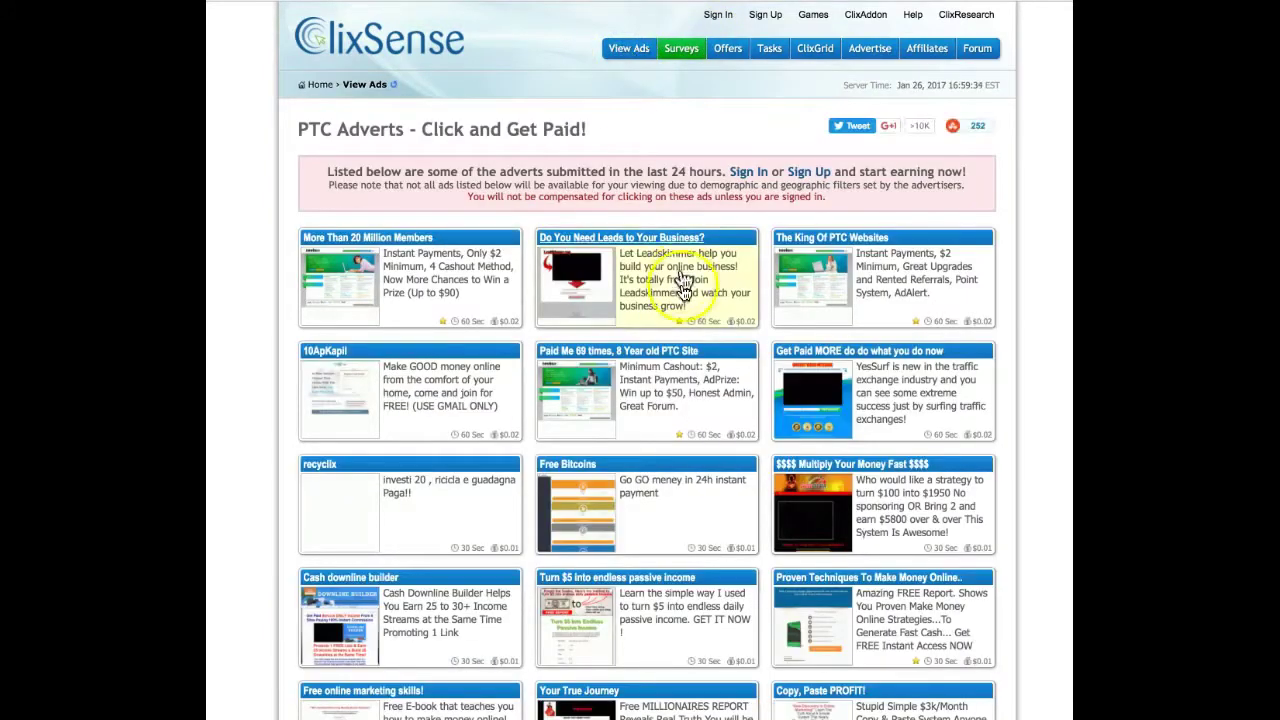
{"action": "scroll", "coordinate": [685, 258], "scroll_direction": "down", "scroll_amount": 2}
{"action": "scroll", "coordinate": [685, 258], "scroll_direction": "down", "scroll_amount": 3}
{"action": "scroll", "coordinate": [680, 260], "scroll_direction": "up", "scroll_amount": 5}
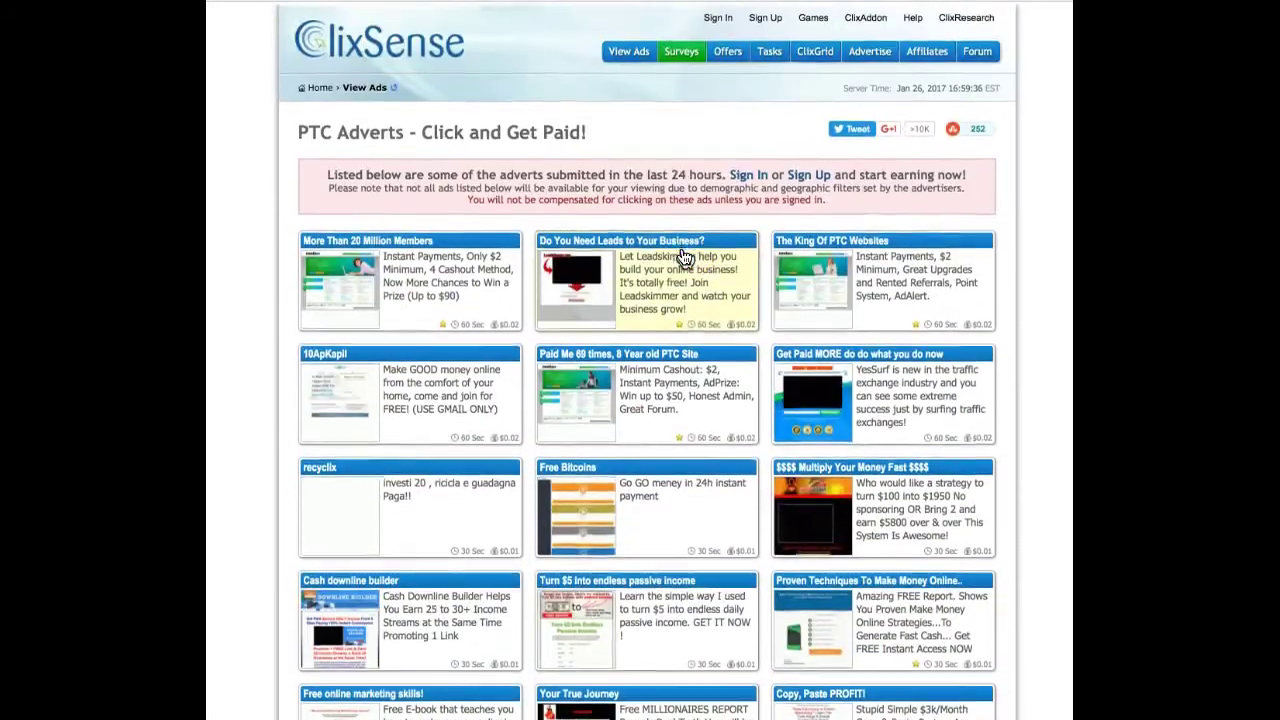
Look over the Offers, Tasks, ClixGrid and Advertise sections of the ClixSense website.
{"action": "left_click", "coordinate": [731, 55]}
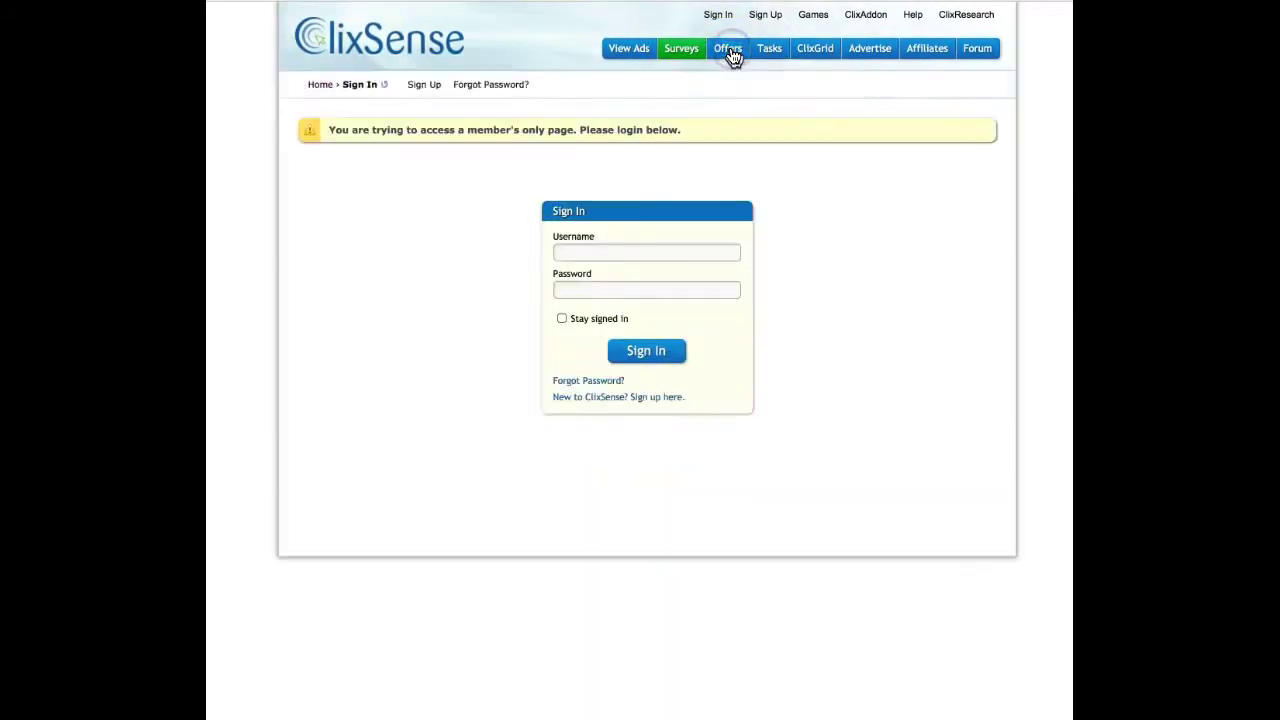
{"action": "left_click", "coordinate": [768, 55]}
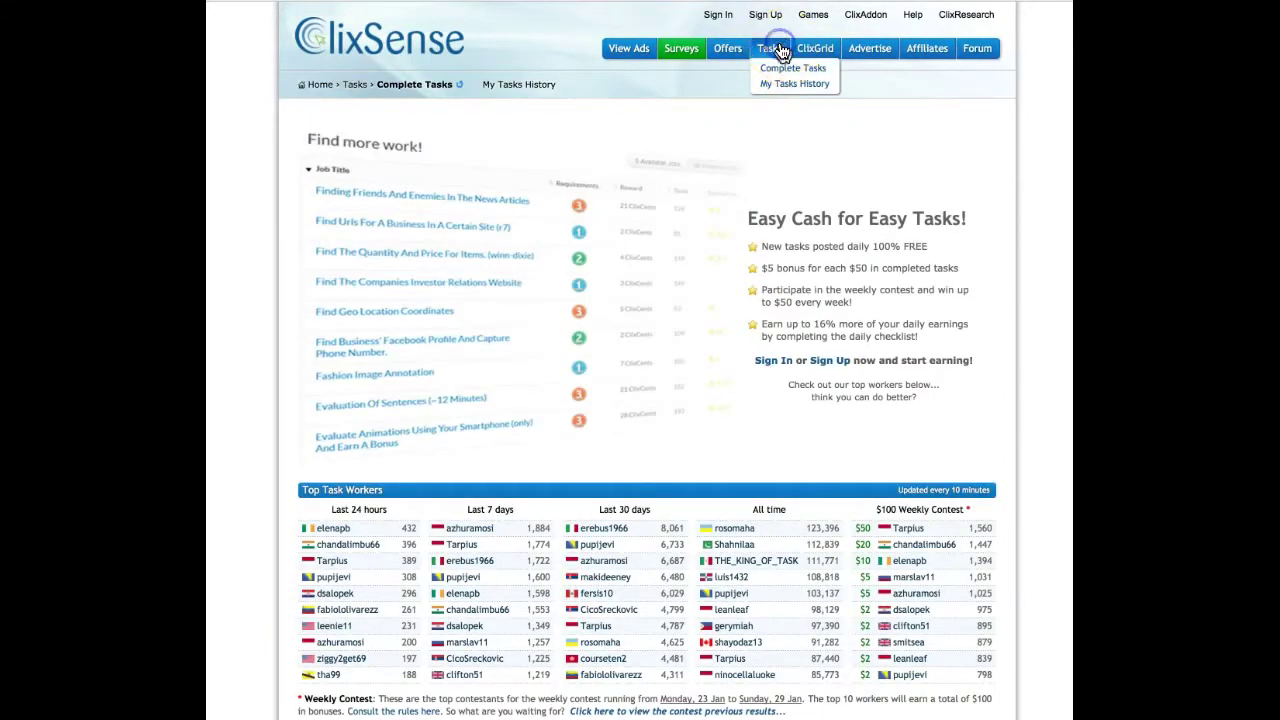
{"action": "left_click", "coordinate": [817, 55]}
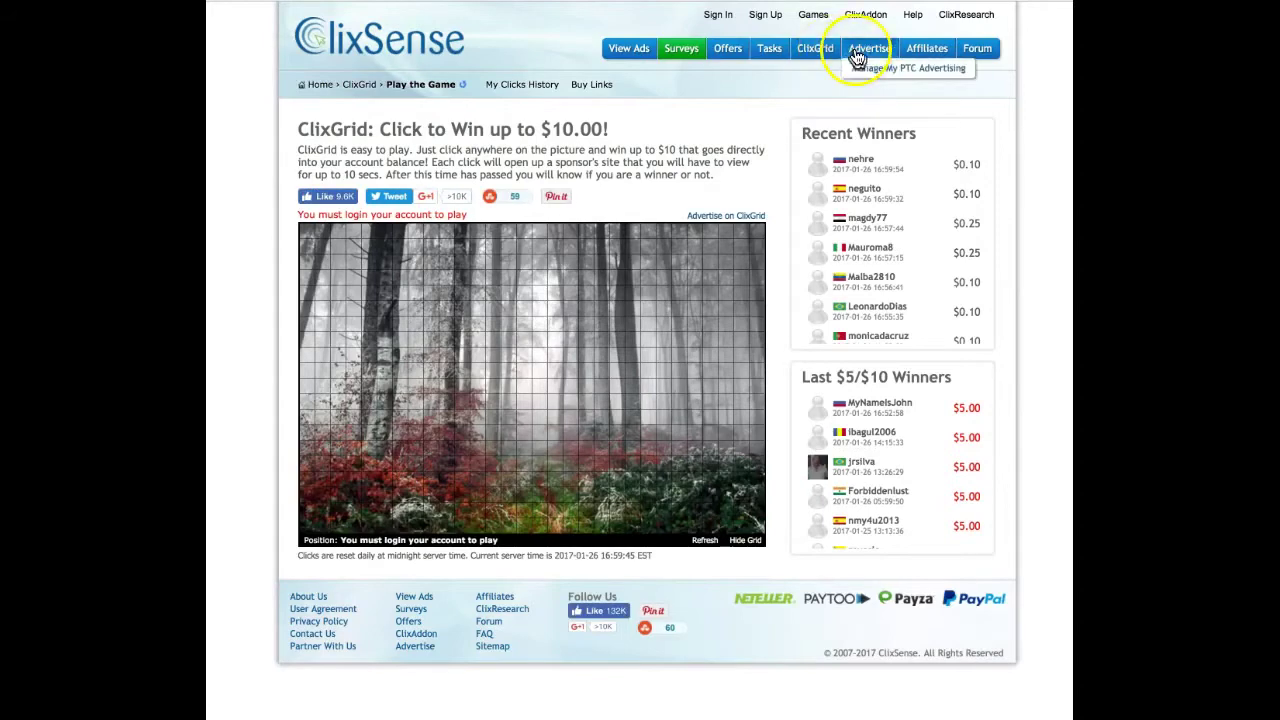
{"action": "left_click", "coordinate": [863, 55]}
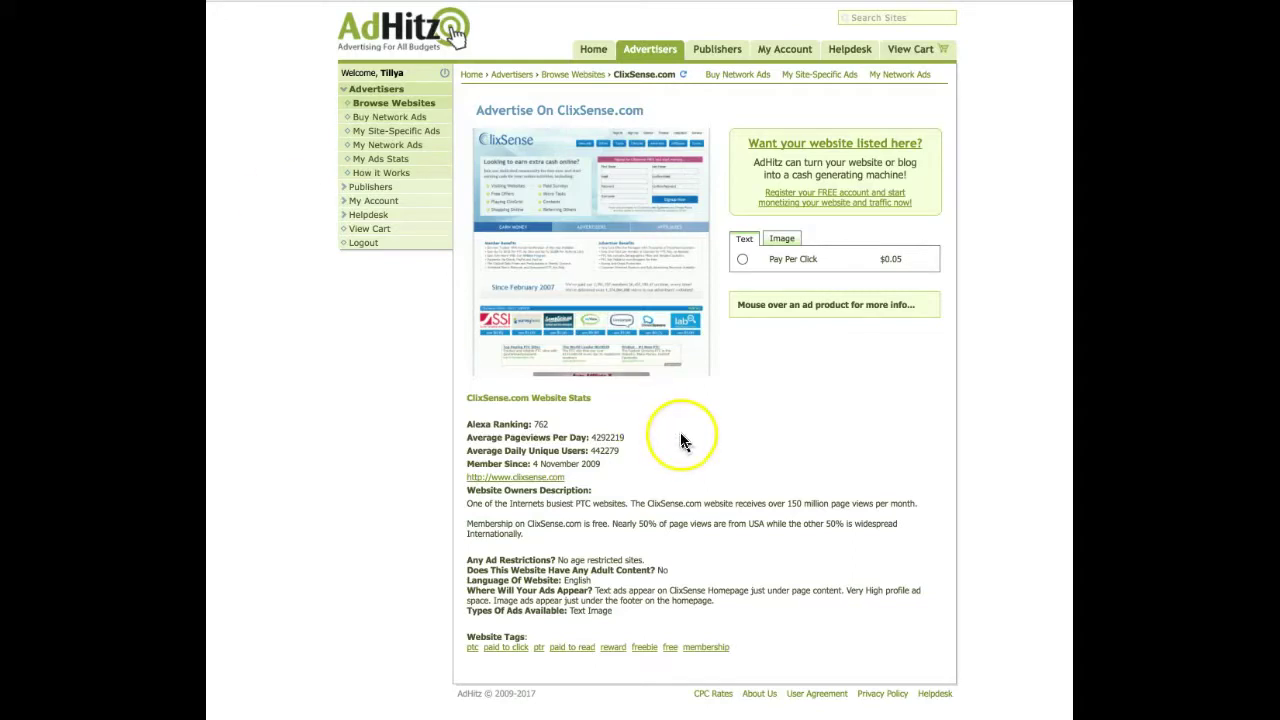
Return to the AdHitz website list and review Global Rotator's 14-day and 30-day 468x60 image ad options.
{"action": "key", "text": "alt+Left"}
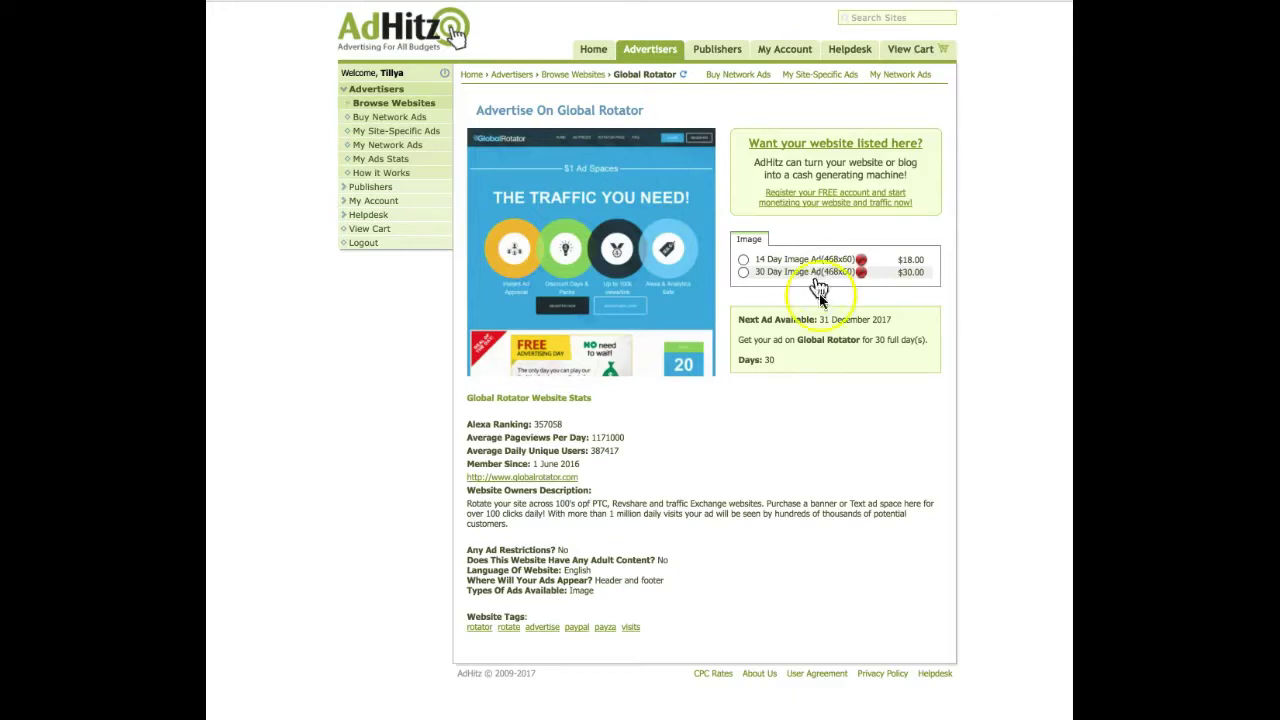
{"action": "left_click", "coordinate": [821, 281]}
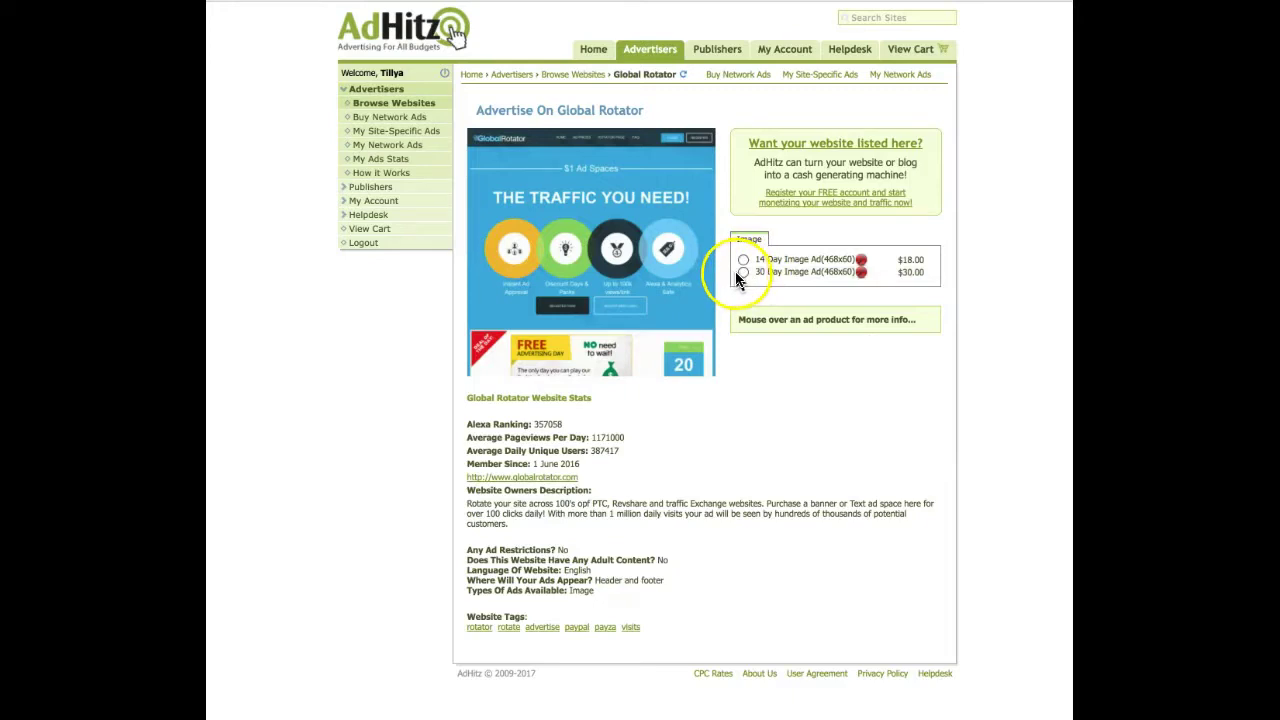
{"action": "key", "text": "alt+Left"}
Review Epic Rotator's 1, 7 and 30-day 468x60 image ad options, and view the Advertise and Rotator pages on its own website.
{"action": "left_click", "coordinate": [570, 324]}
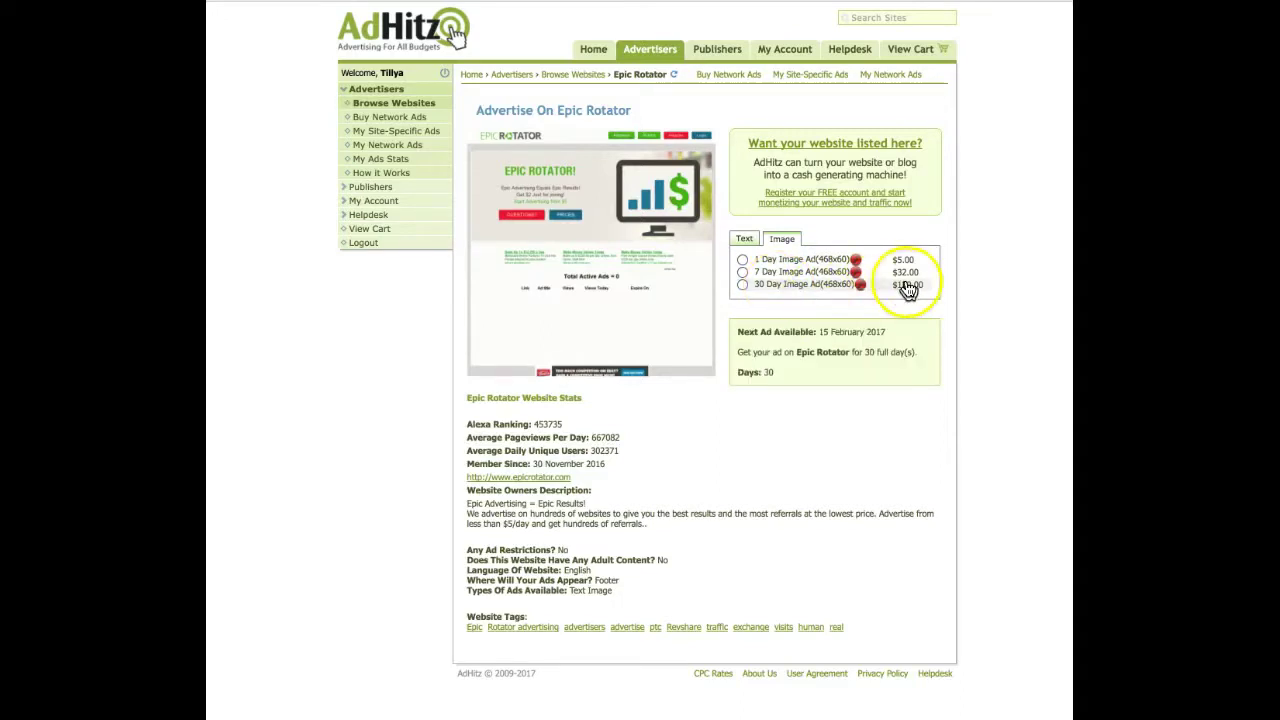
{"action": "left_click", "coordinate": [775, 288]}
{"action": "left_click", "coordinate": [743, 286]}
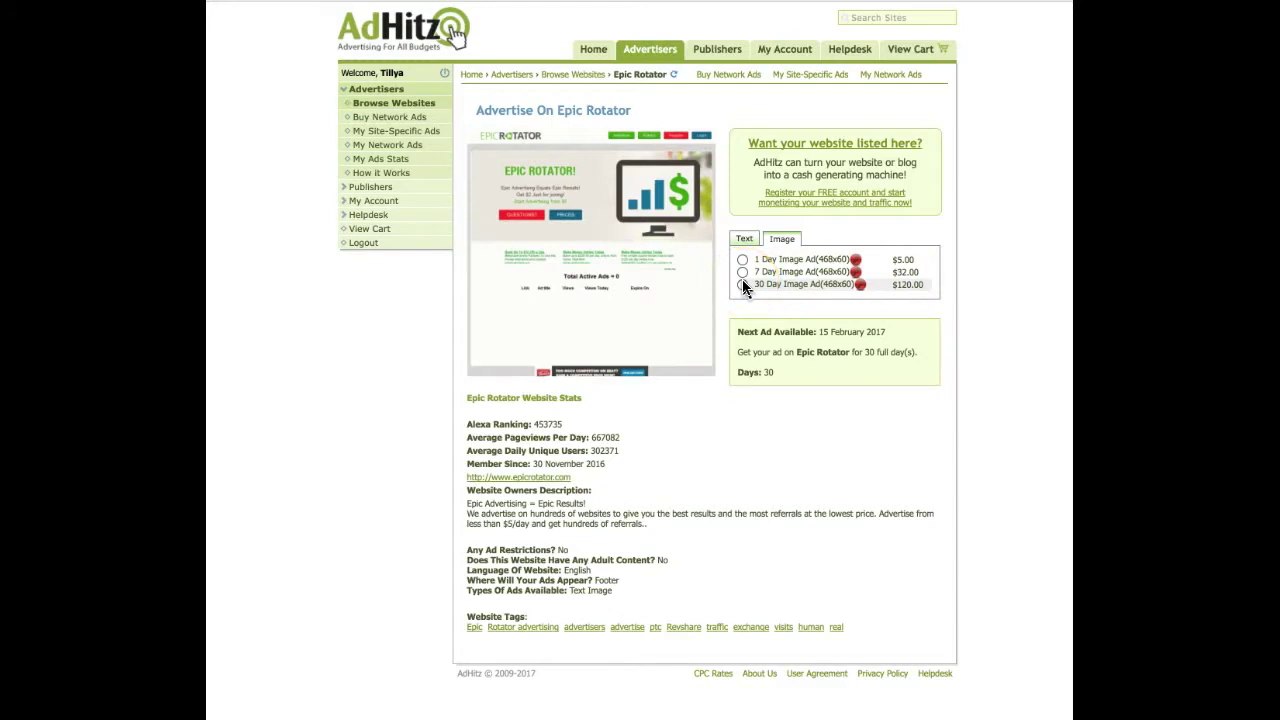
{"action": "left_click", "coordinate": [742, 272]}
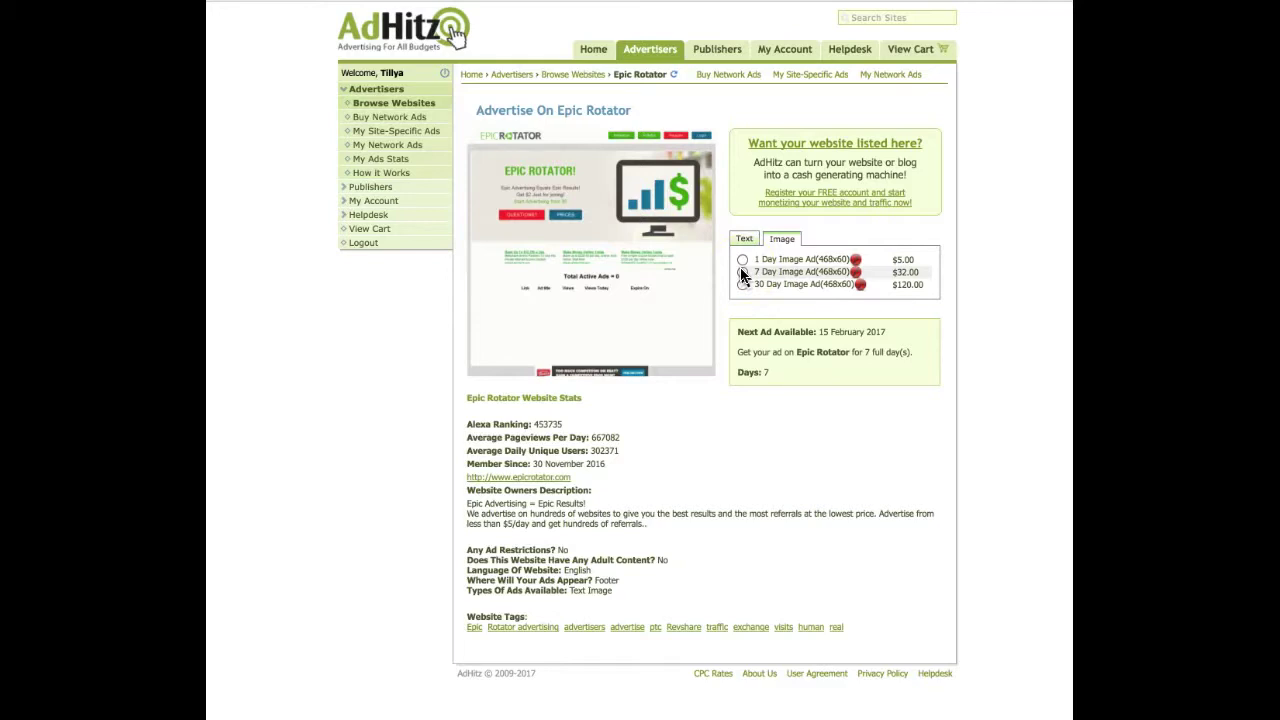
{"action": "left_click", "coordinate": [742, 260]}
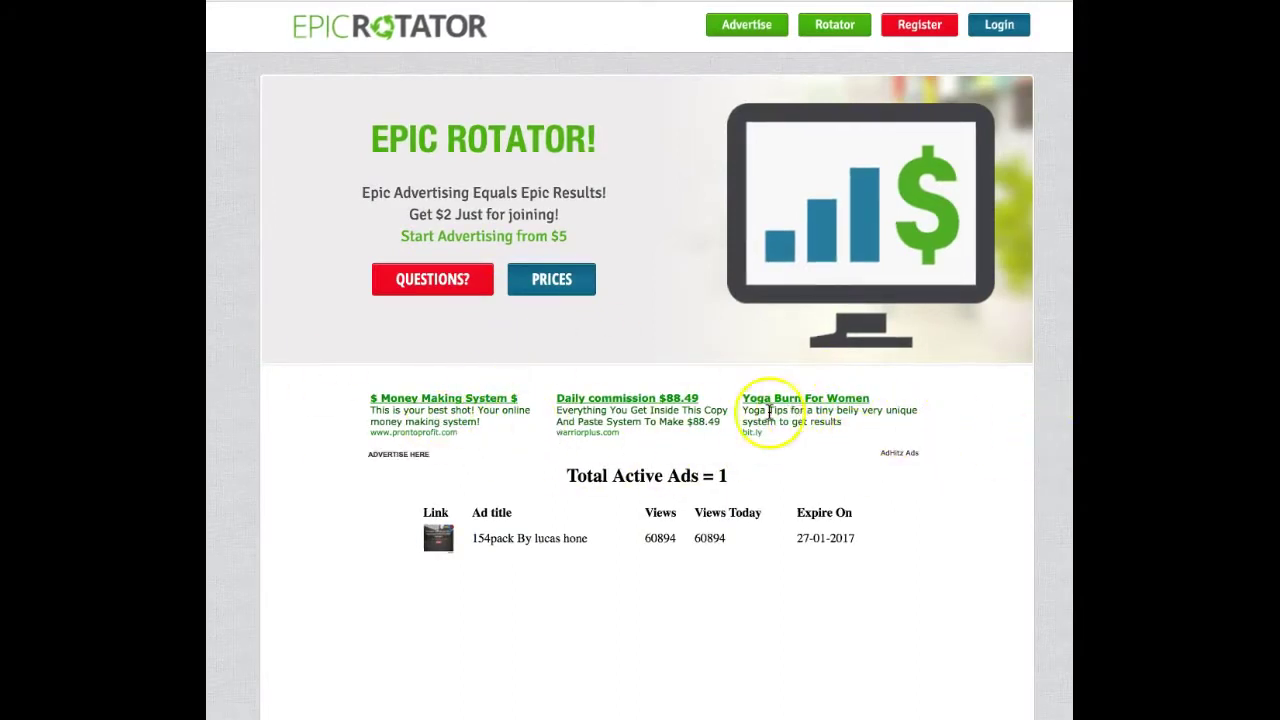
{"action": "left_click", "coordinate": [743, 30]}
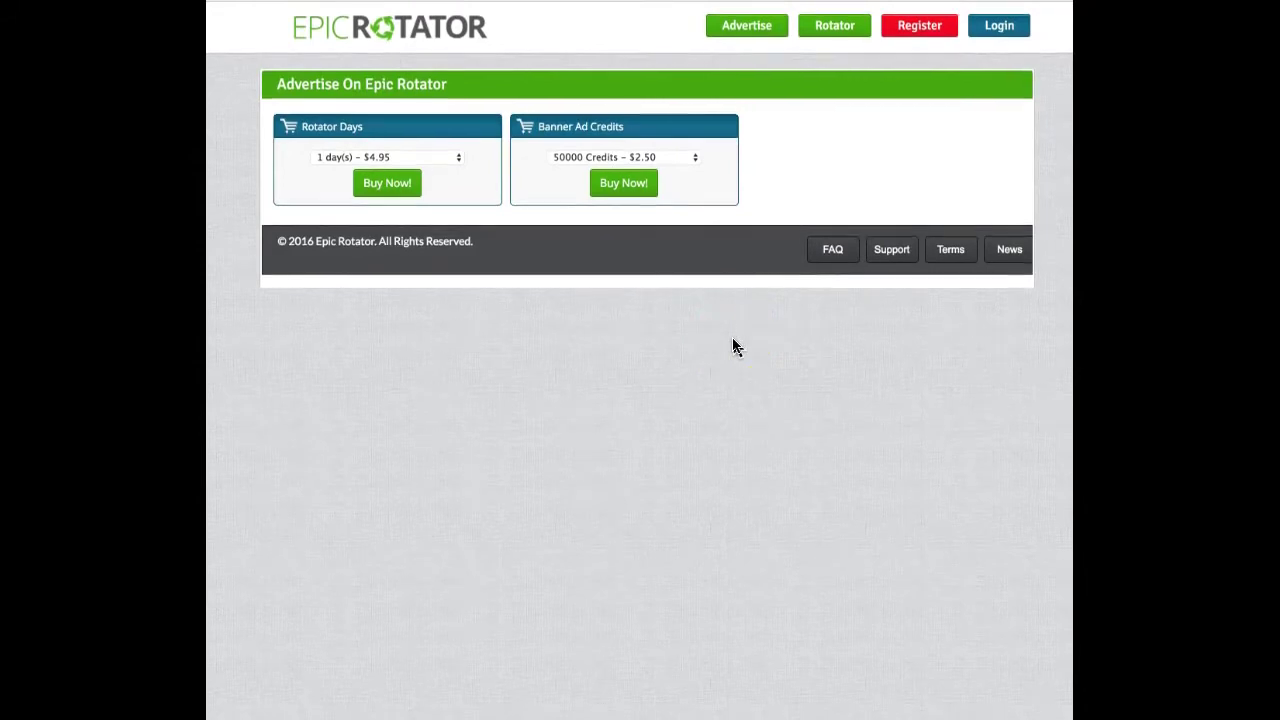
{"action": "left_click", "coordinate": [825, 31]}
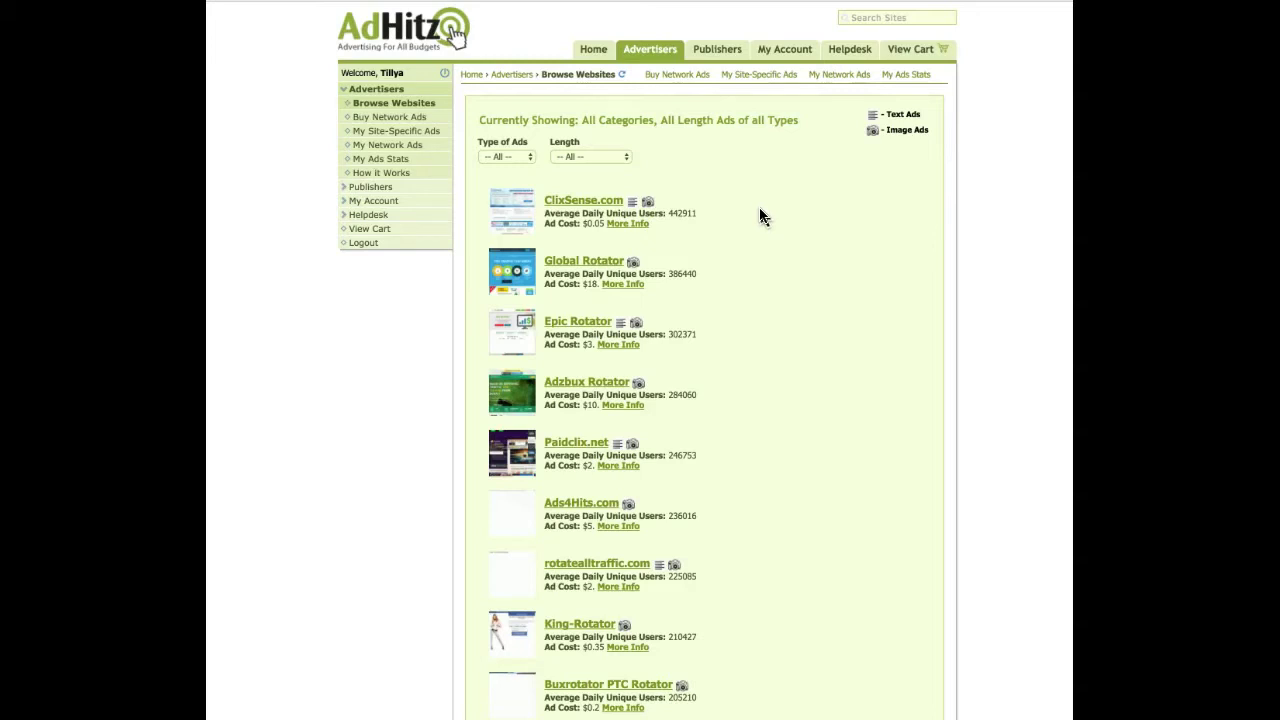
Go back to the AdHitz home page and open the information for website owners.
{"action": "left_click", "coordinate": [590, 52]}
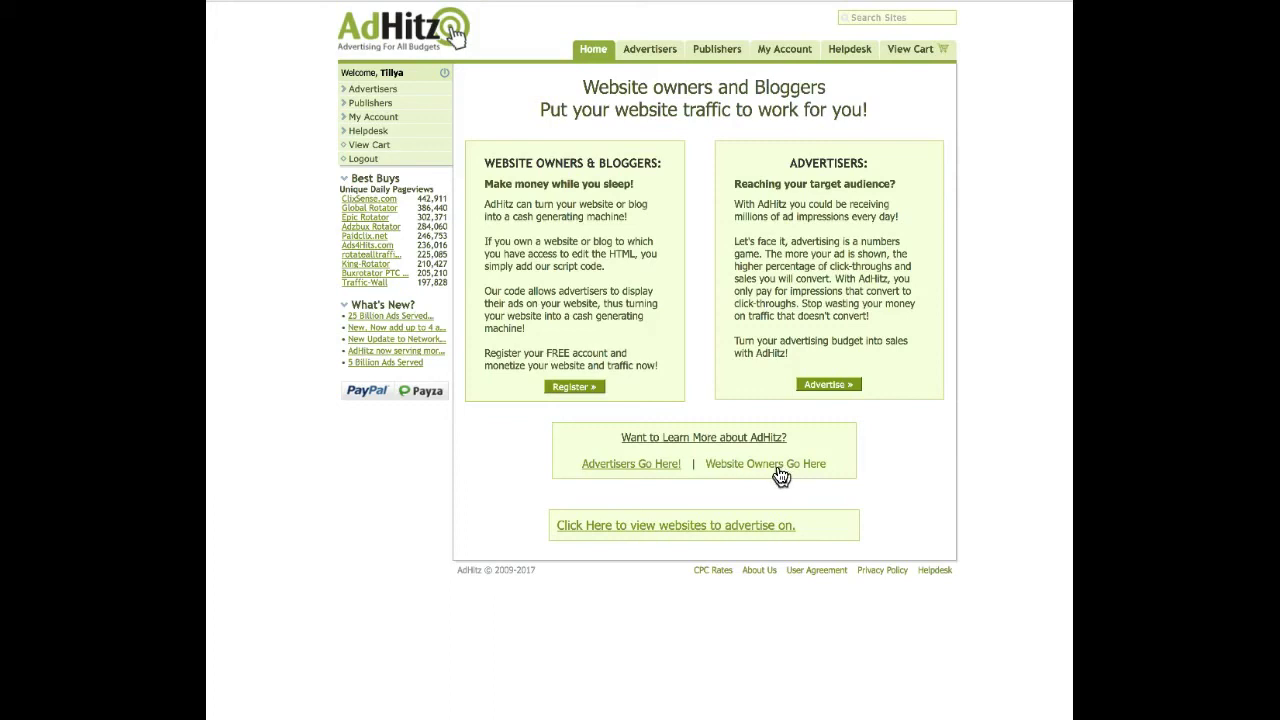
{"action": "left_click", "coordinate": [748, 474]}
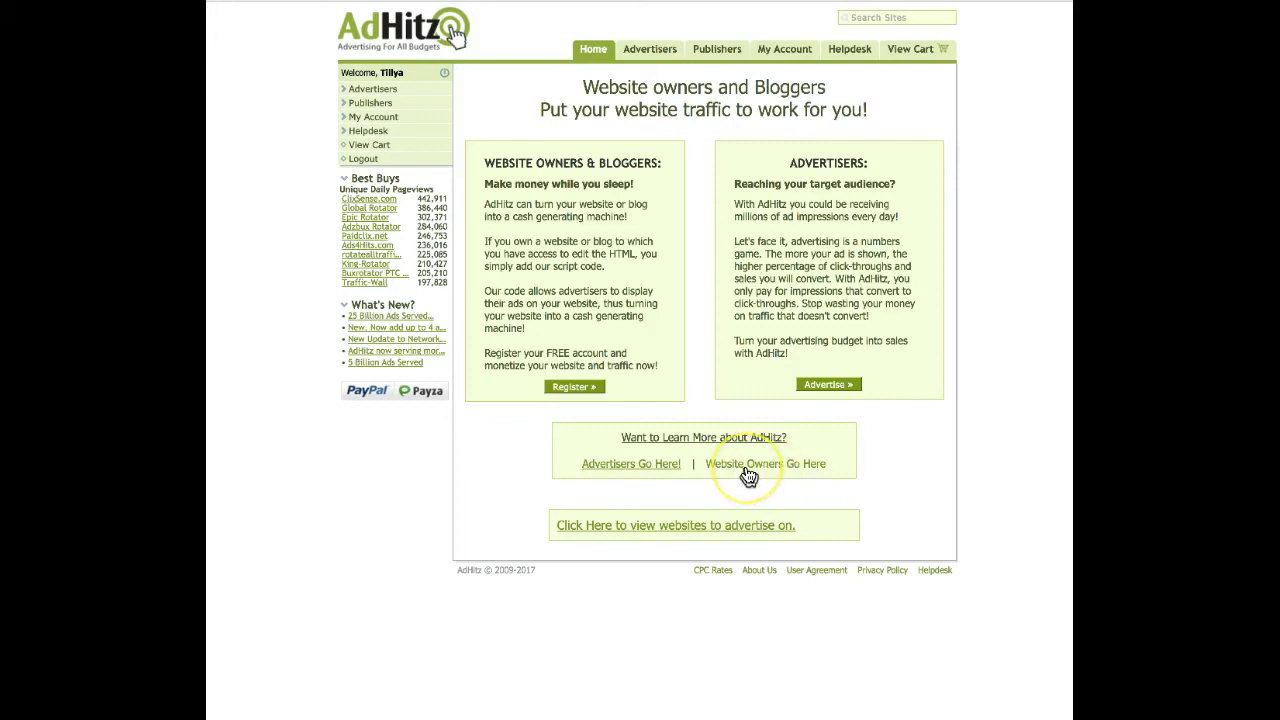